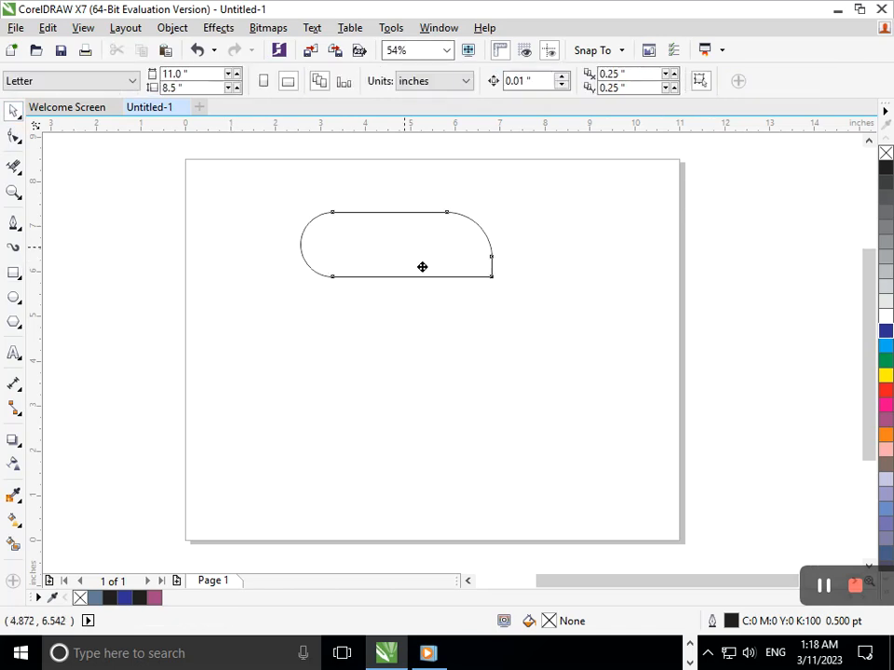
- Rotate the rounded rectangle to about 299° near the page's centre and mirror it horizontally
click(522, 348)
drag(543, 360, 482, 447)
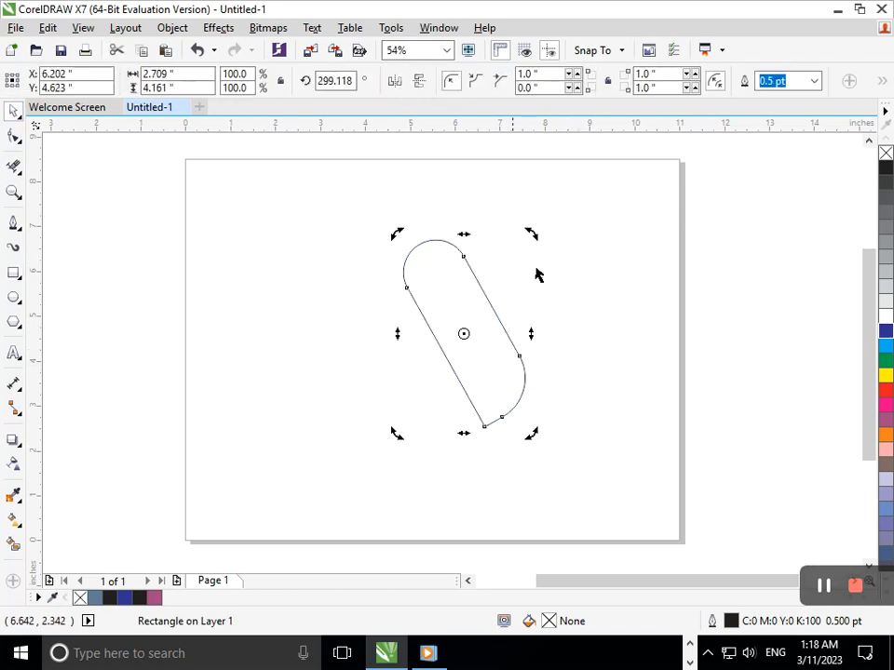
click(395, 81)
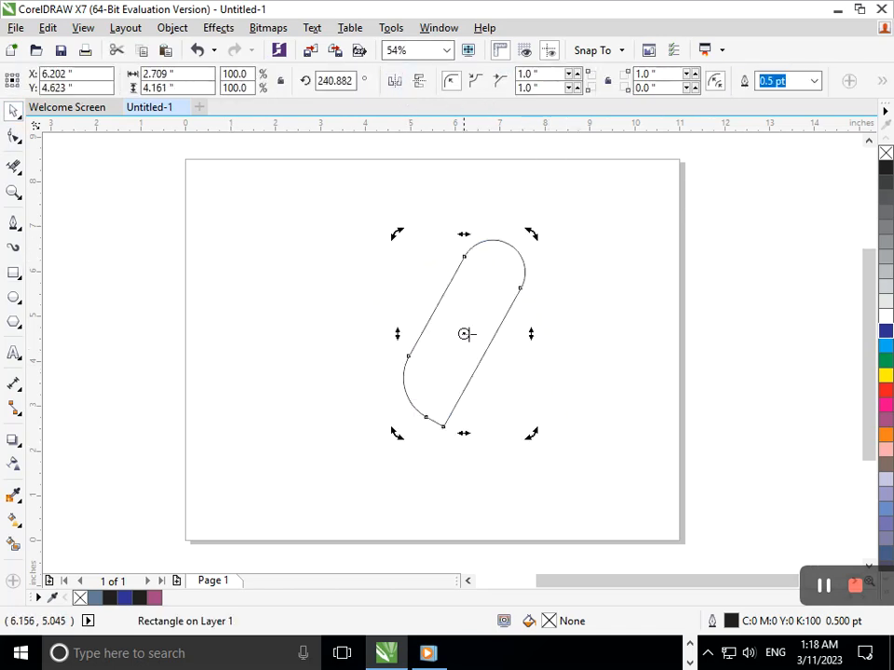
- Rotate the mirrored shape to about 290.4° and place a duplicate on its left
click(459, 395)
click(460, 407)
drag(530, 433, 643, 354)
key(Escape)
drag(518, 391, 493, 390)
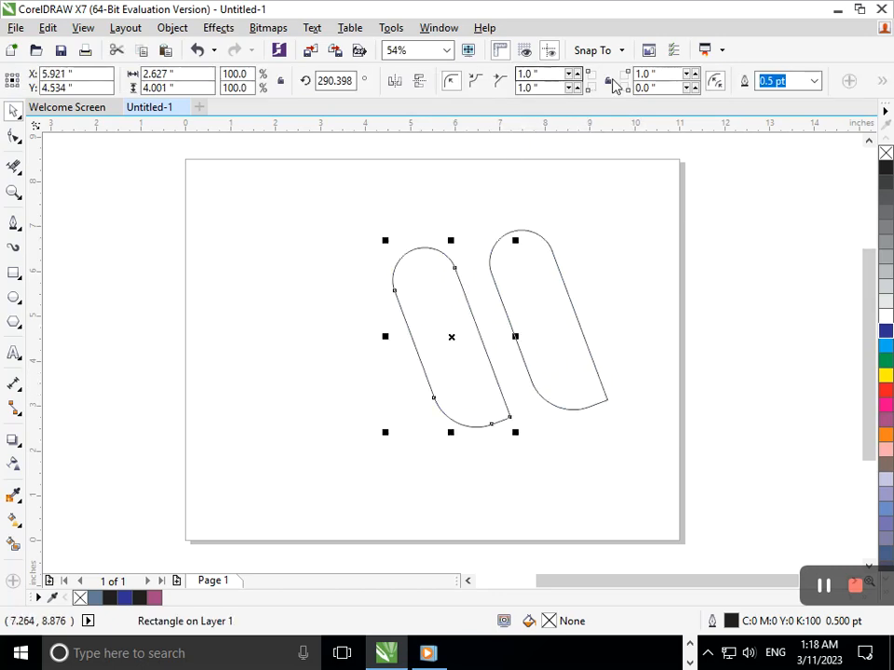
- Round the left copy's remaining square corner with a 1.0 inch radius
double_click(680, 88)
text(1)
key(Return)
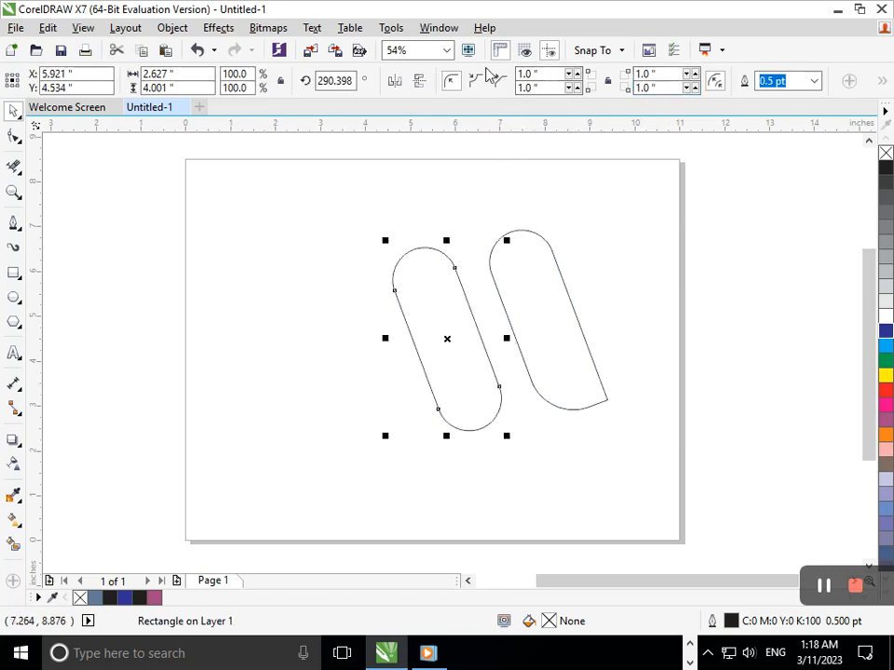
- Rotate the fully rounded copy to about 233.2° and fit its upper end onto the right leg's round top
click(403, 360)
click(451, 363)
click(451, 363)
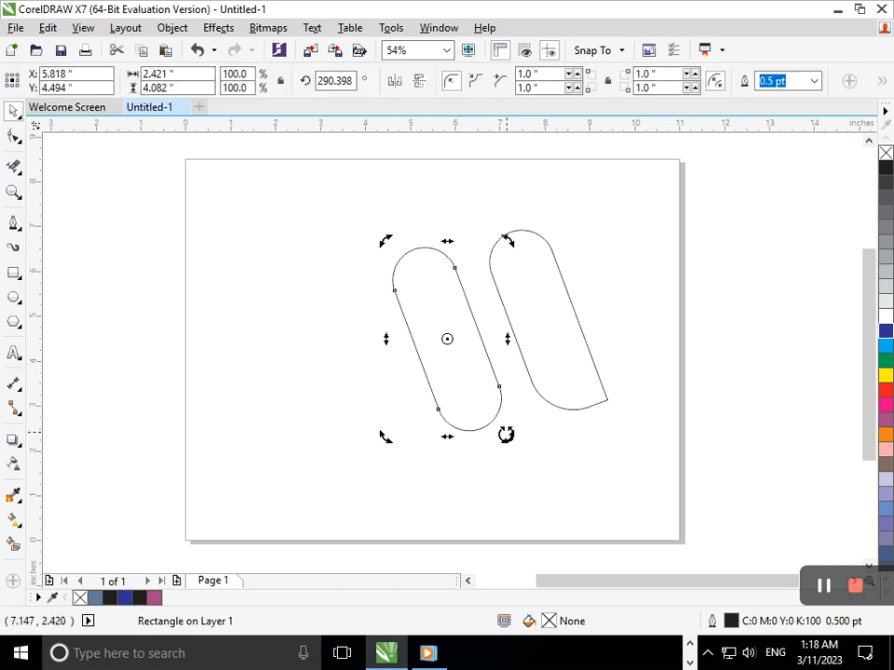
drag(508, 241, 559, 345)
click(511, 369)
drag(494, 267, 530, 232)
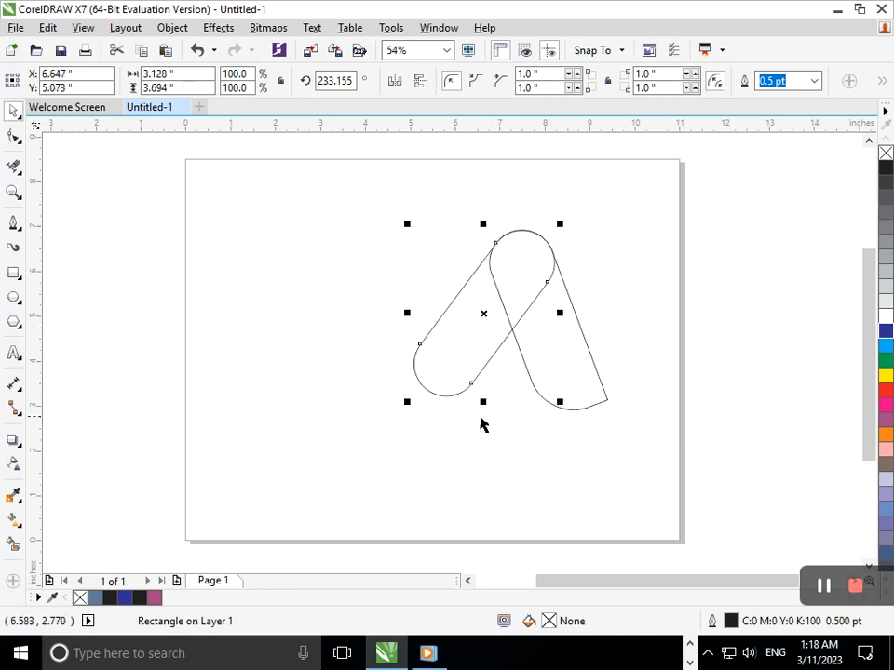
- Duplicate the fully rounded diagonal to the left, rotate the copy to about 308°, and overlap both lower ends to form a V
drag(473, 342, 318, 377)
click(323, 419)
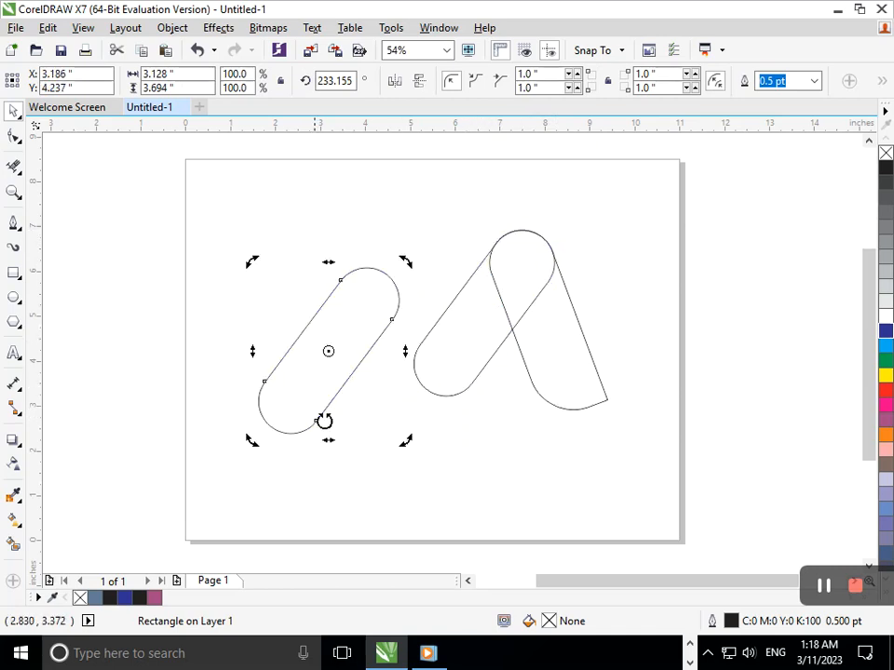
drag(406, 442, 525, 281)
click(409, 532)
click(387, 422)
drag(387, 422, 467, 390)
click(484, 453)
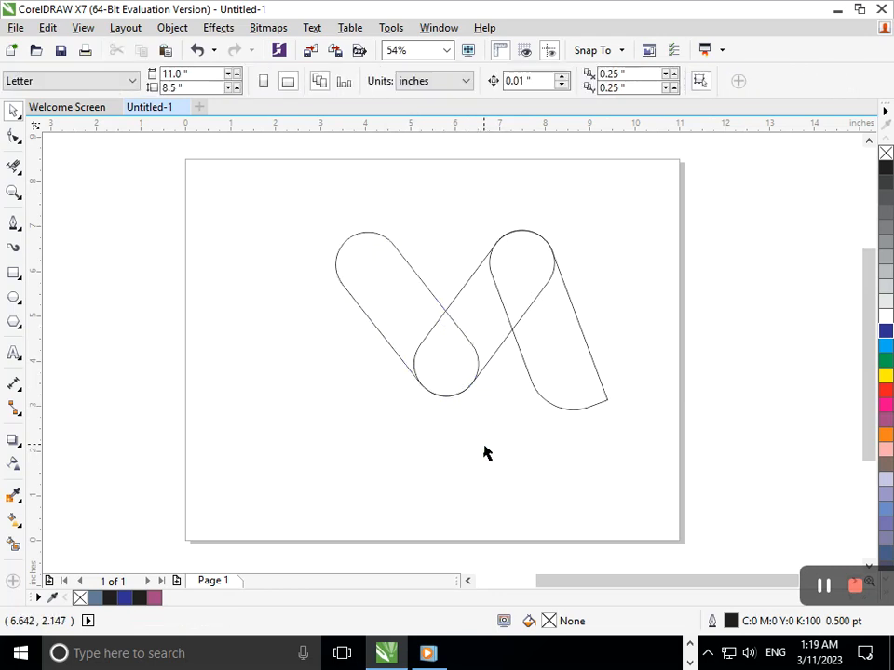
- Try filling the V's lower overlap and the adjoining areas with Smart Fill, and undo the fills and the following drag
click(13, 544)
click(447, 363)
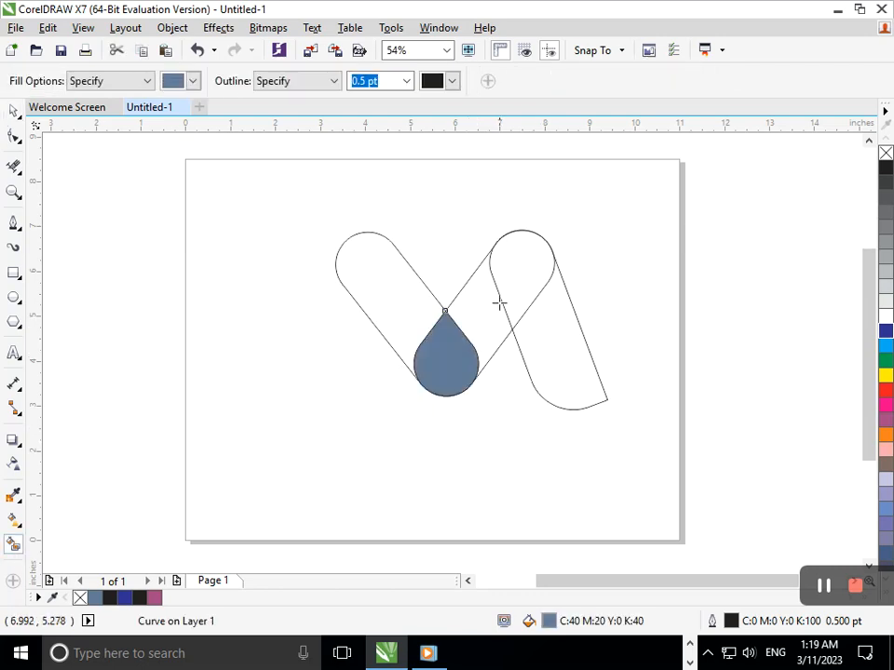
click(472, 316)
click(515, 281)
click(539, 343)
key(ctrl+z)
key(ctrl+z)
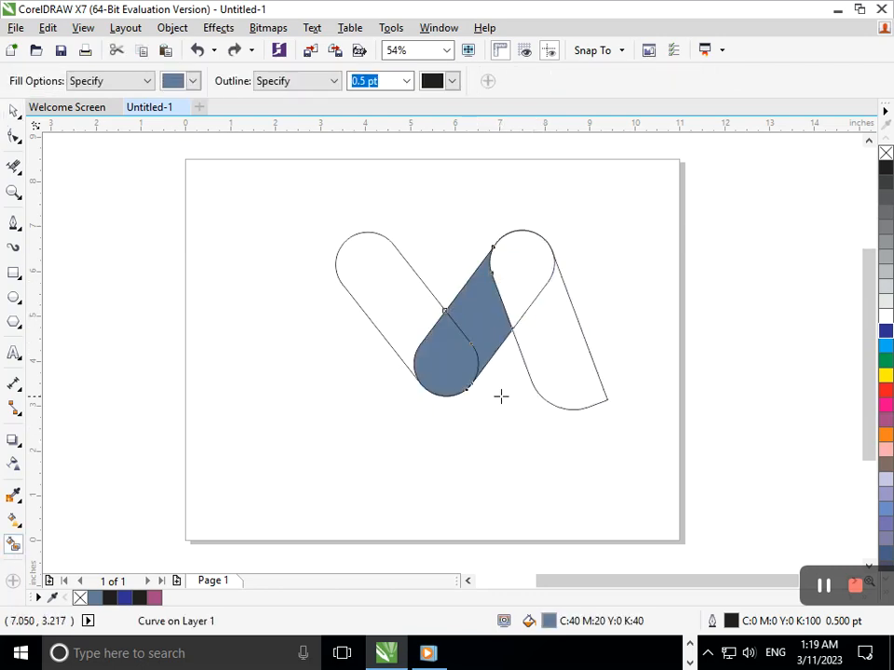
key(ctrl+z)
key(ctrl+z)
click(13, 111)
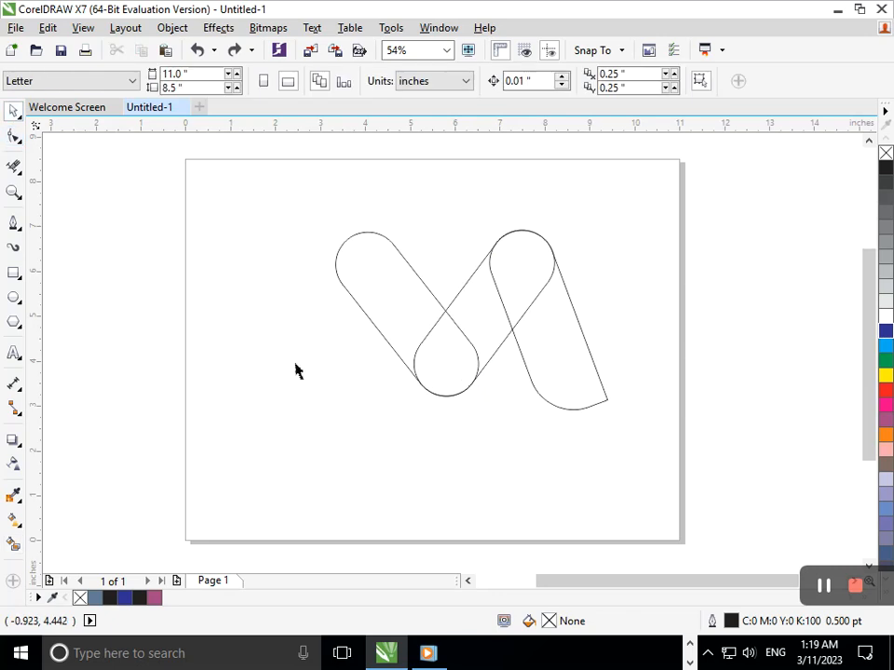
drag(522, 252, 356, 275)
key(ctrl+z)
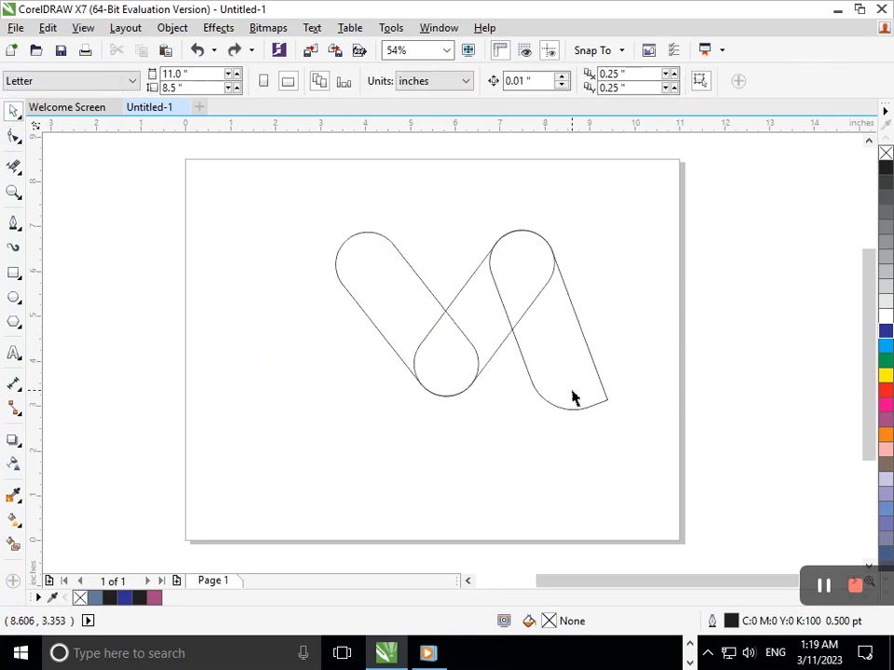
- Duplicate the right leg to the left, rotate it to about 243.6°, and fit its round top onto the left diagonal's upper end
click(523, 266)
drag(560, 369, 390, 385)
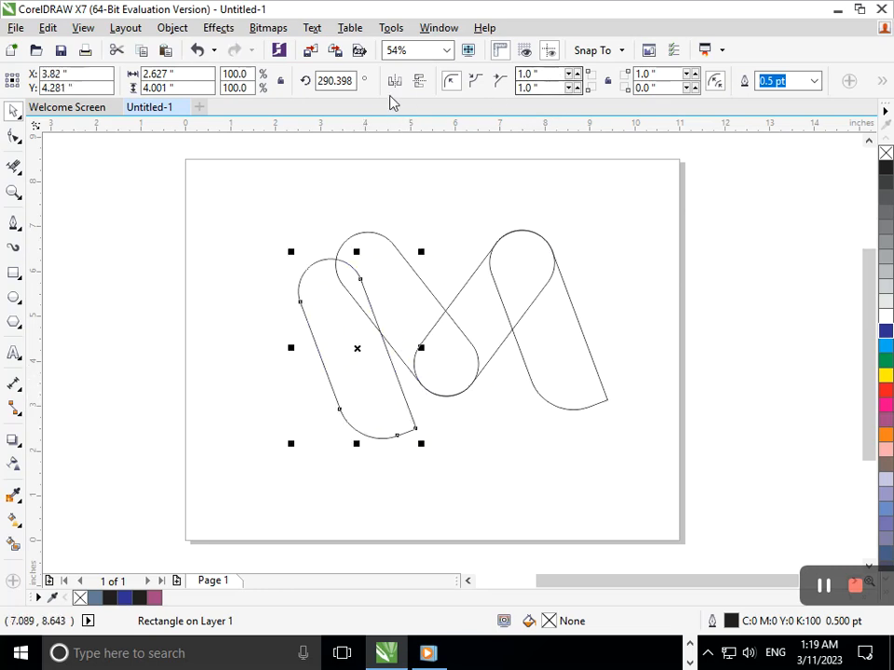
click(312, 298)
drag(419, 446, 330, 472)
click(389, 266)
drag(388, 264, 373, 234)
click(394, 466)
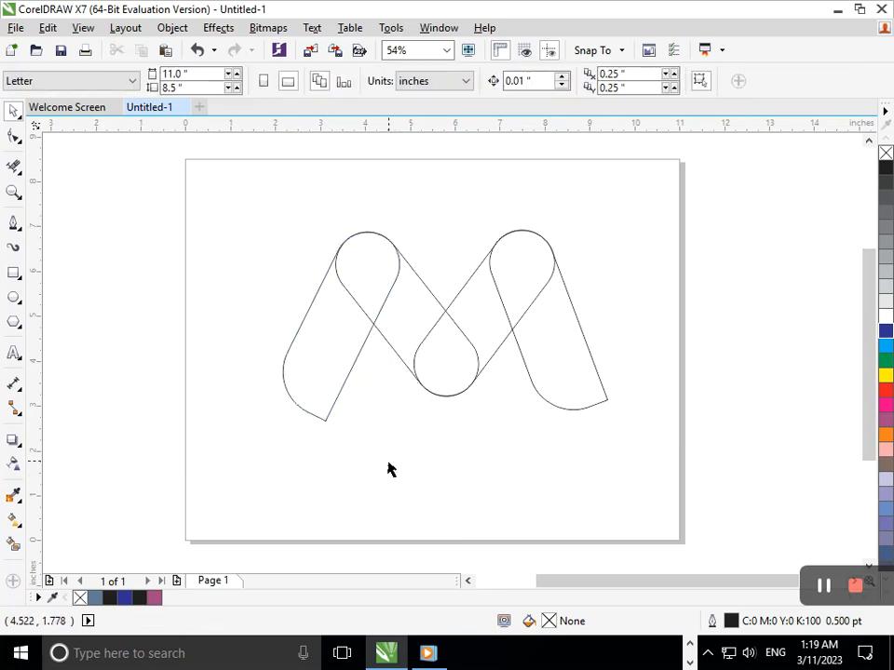
- Mirror the left leg horizontally and rotate it to about 251.5° to match the right leg
click(338, 395)
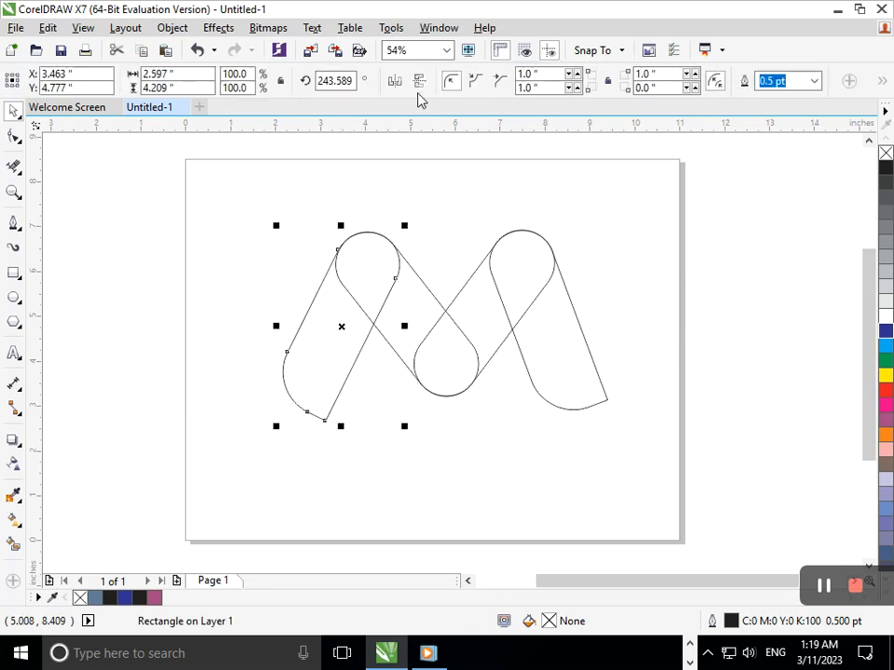
click(395, 80)
click(371, 377)
drag(275, 427, 179, 363)
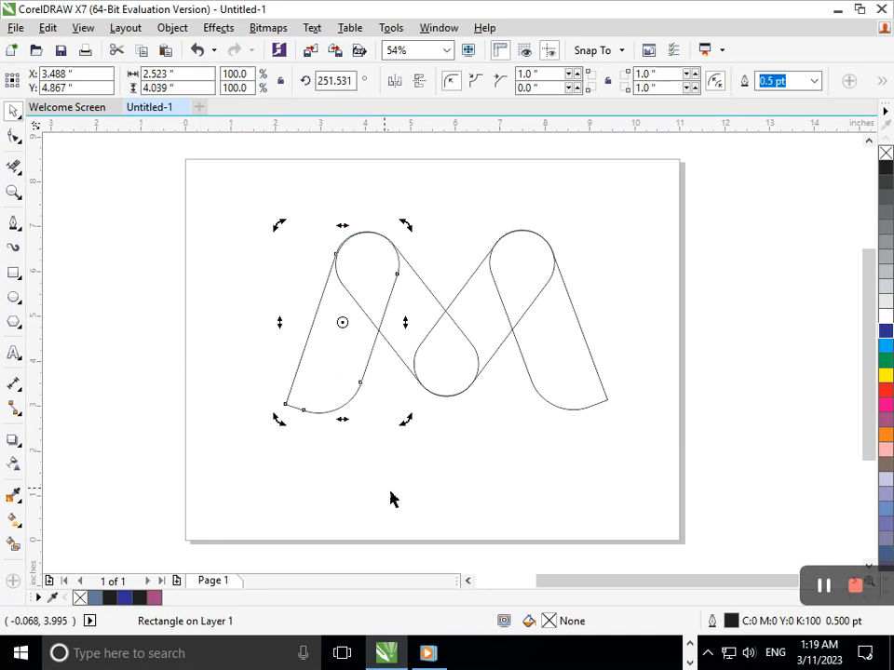
click(347, 473)
- Shift the left diagonal slightly upward so its upper arc lines up with the left leg's round top
scroll(462, 324, up, 5)
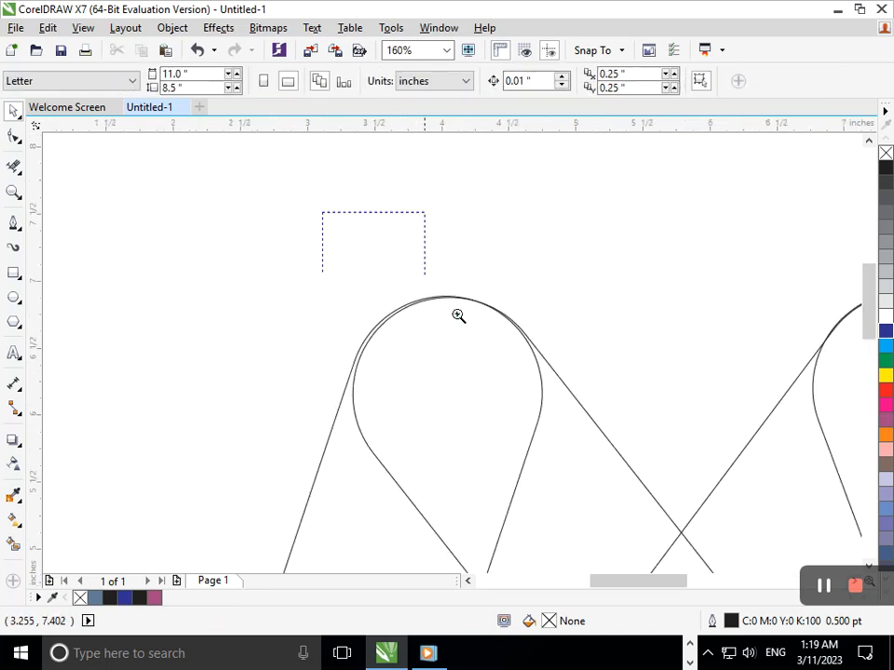
click(513, 382)
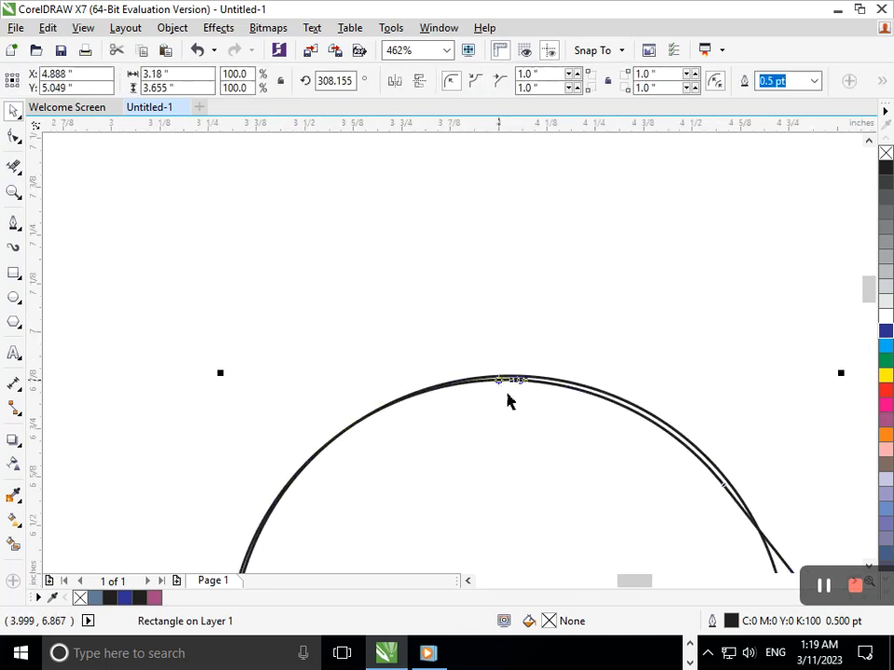
scroll(408, 373, down, 2)
scroll(414, 368, down, 2)
scroll(437, 305, up, 7)
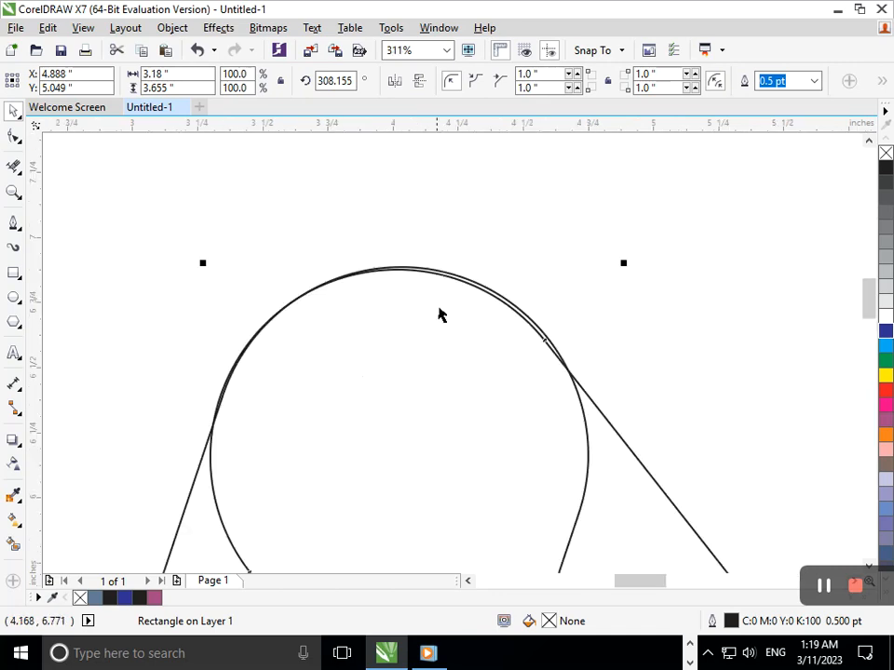
drag(430, 354, 430, 343)
scroll(392, 370, down, 2)
scroll(347, 366, down, 3)
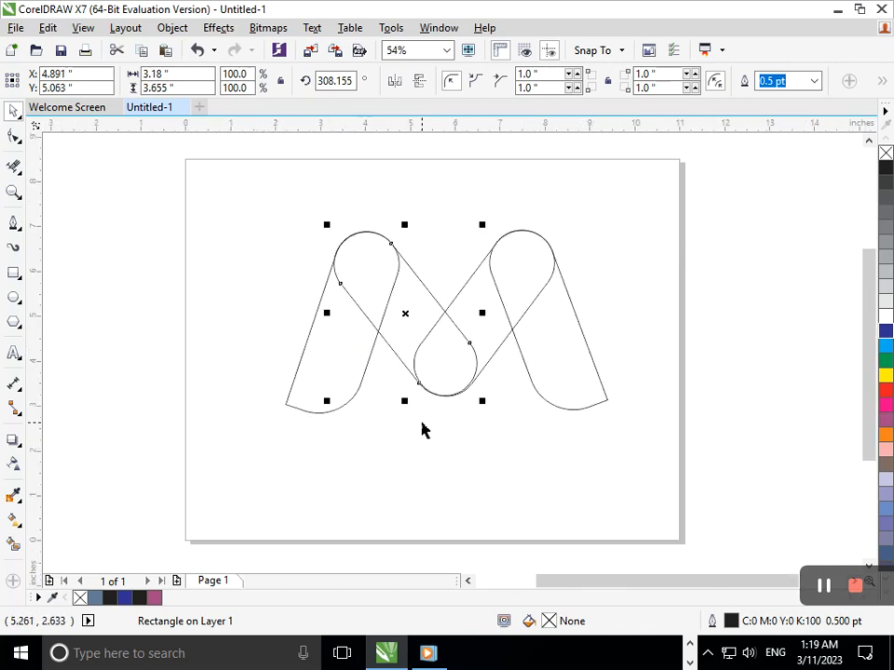
click(441, 478)
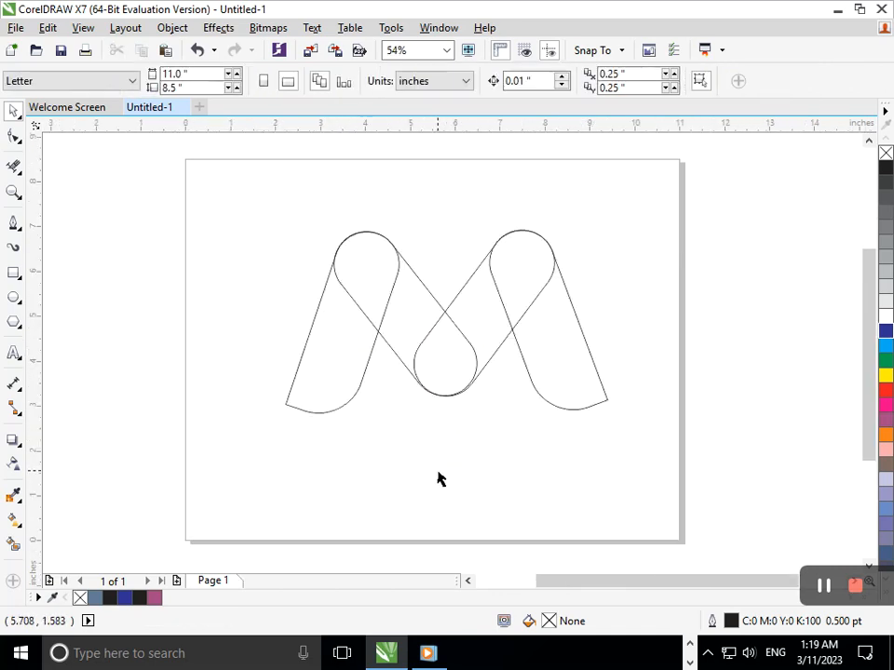
- Smart-fill the left, lower and right areas of the central V with blue-grey C:40 M:20 Y:0 K:40
click(14, 543)
click(420, 349)
click(445, 359)
click(485, 334)
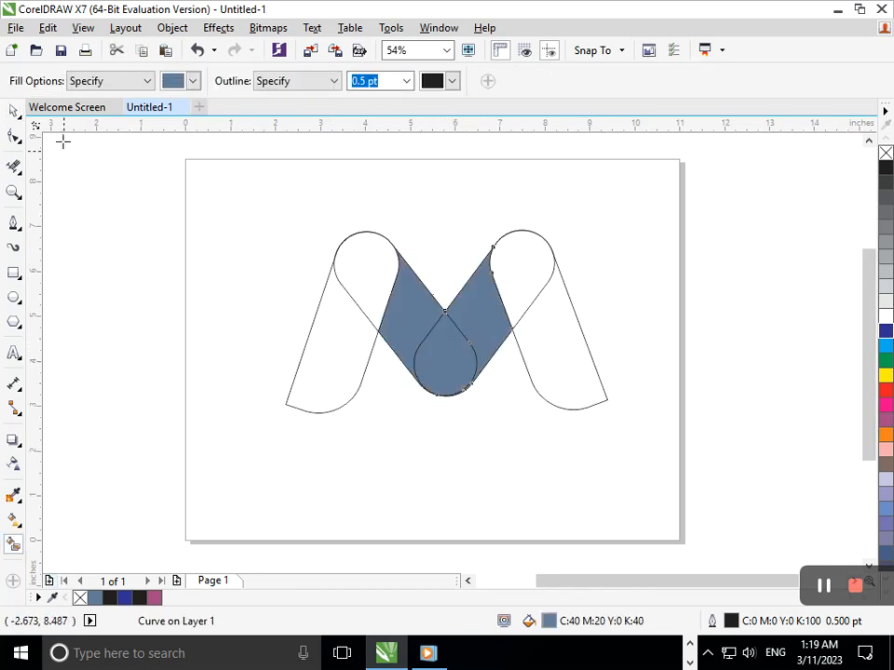
click(14, 110)
click(274, 444)
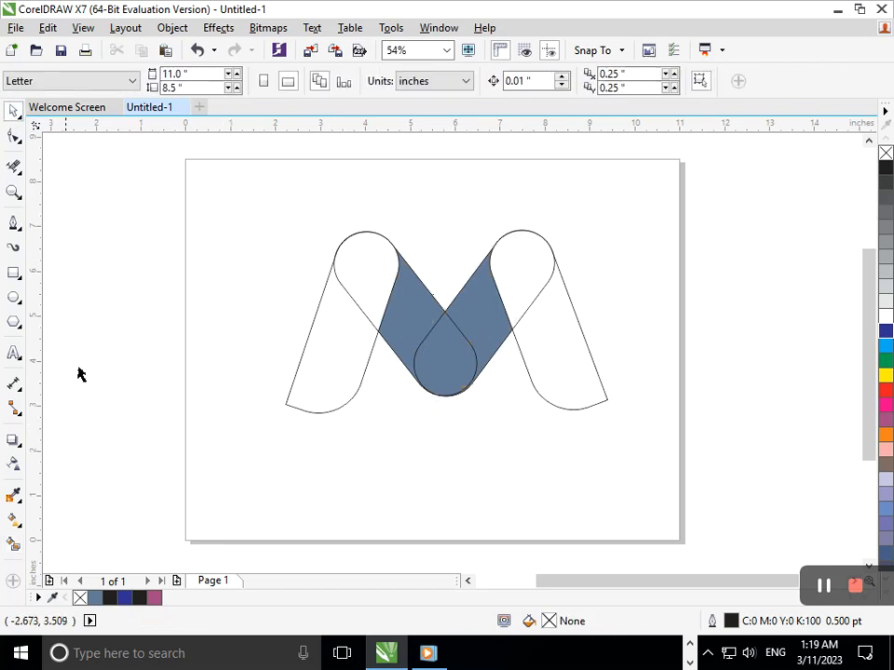
- Draw a circle about 1.74 inches wide over the left leg and nudge it up and slightly right below the diagonal
click(21, 303)
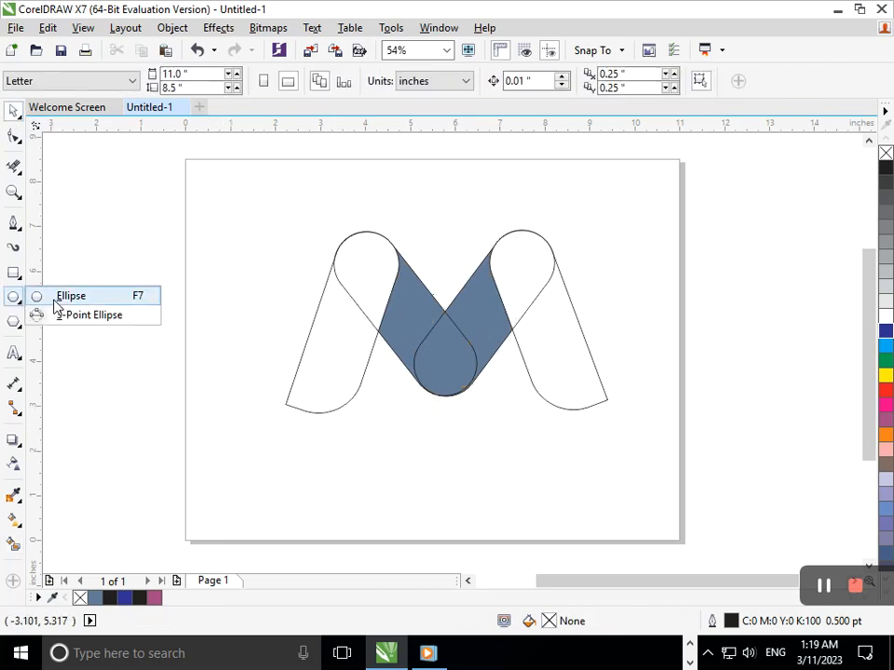
click(56, 296)
drag(378, 332, 344, 406)
key(Up)
key(Up)
key(Up)
key(Up)
key(Up)
key(Up)
key(Up)
key(Up)
key(Up)
key(Up)
key(Up)
key(Up)
key(Up)
key(Up)
key(Up)
key(Up)
key(Up)
key(Up)
key(Up)
key(Up)
key(Up)
key(Up)
key(Up)
key(Up)
key(Up)
key(Up)
key(Up)
key(Up)
key(Up)
key(Up)
key(Up)
key(Up)
key(Up)
key(Right)
key(Right)
key(Right)
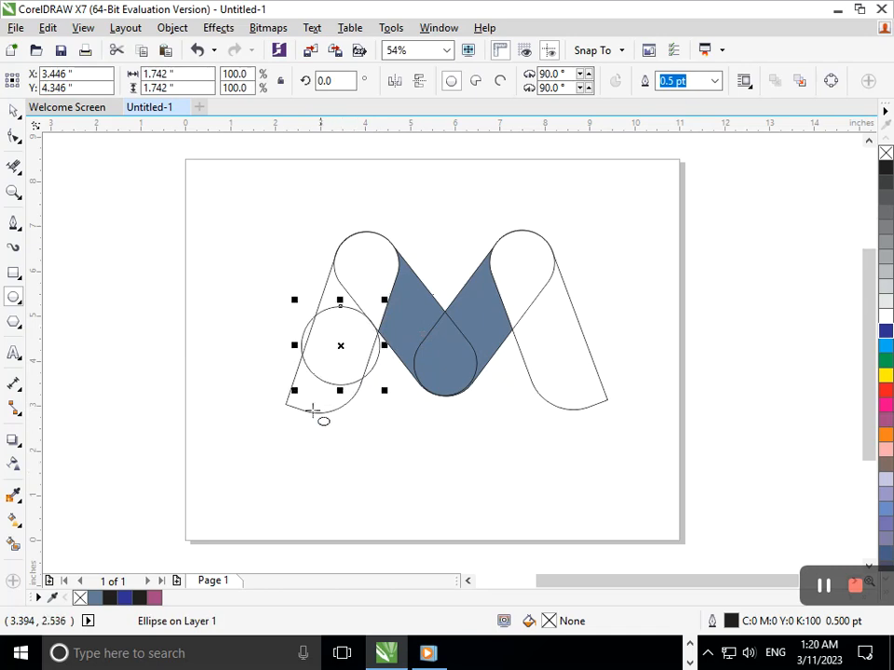
- Scale the circle down to 85%, about 1.48 inches wide, and nudge it up and right against the left diagonal
drag(294, 391, 302, 387)
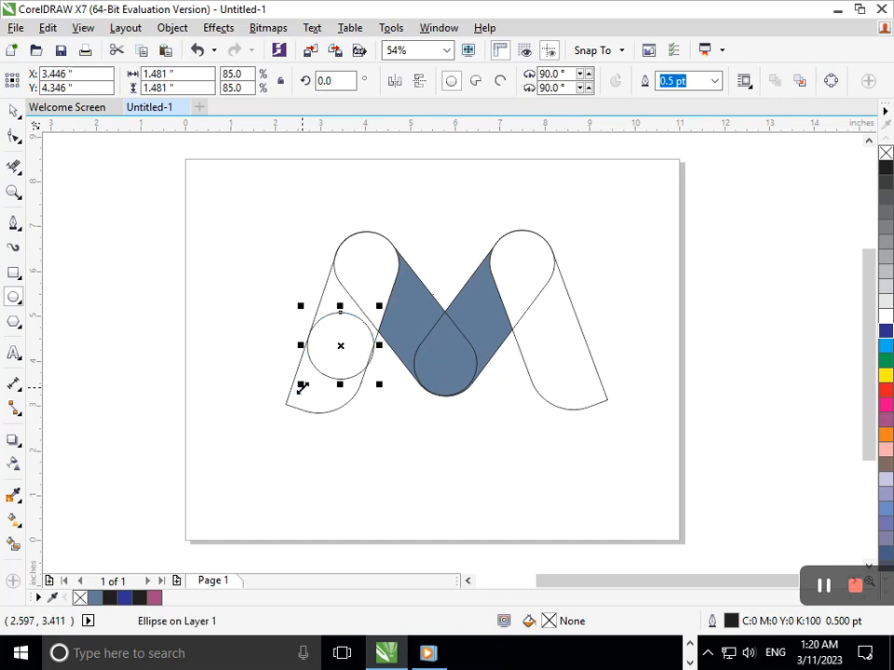
key(Up)
key(Up)
key(Up)
key(Up)
key(Up)
key(Up)
key(Up)
key(Up)
key(Up)
key(Up)
key(Up)
key(Up)
key(Up)
key(Up)
key(Up)
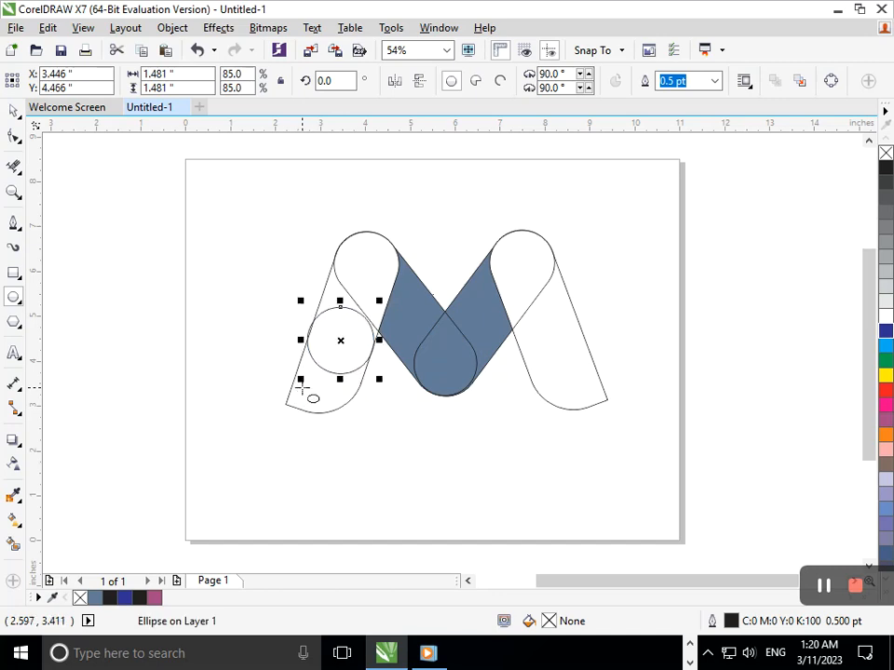
key(Up)
key(Up)
key(Right)
key(Right)
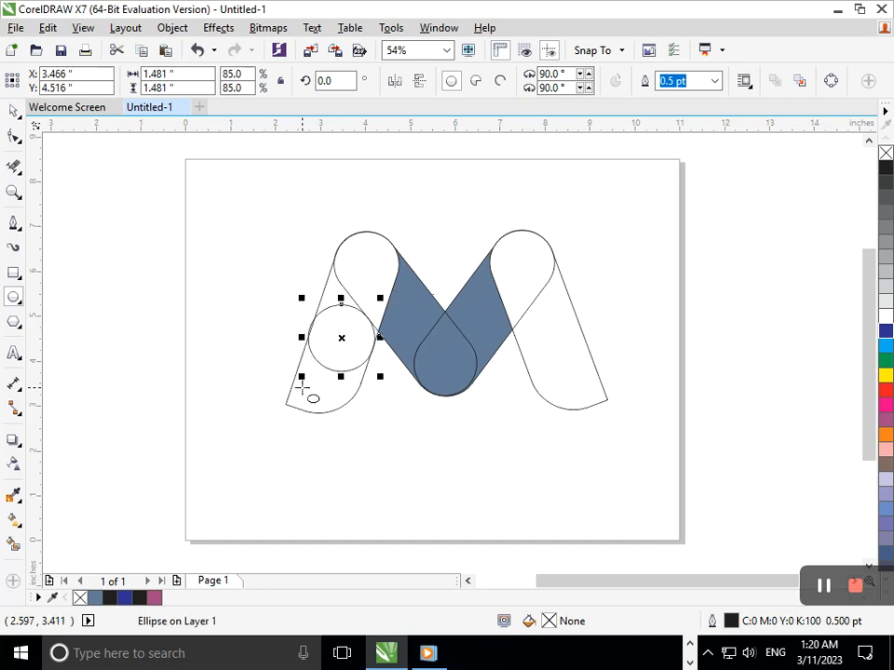
- Smart-fill the left leg's area above the circle and the right diagonal's upper end in blue-grey, undoing the unwanted fills
click(14, 545)
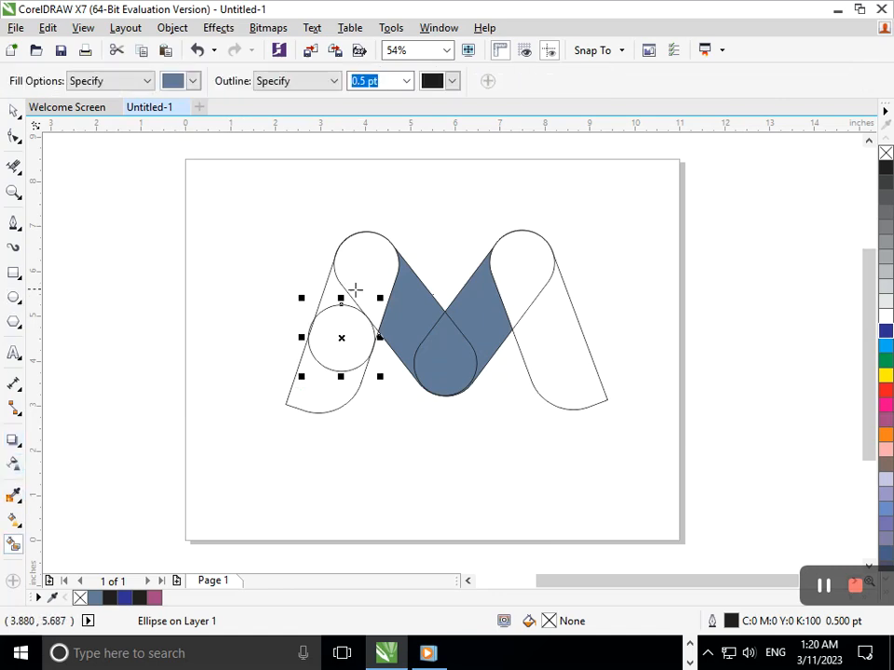
click(343, 294)
click(355, 283)
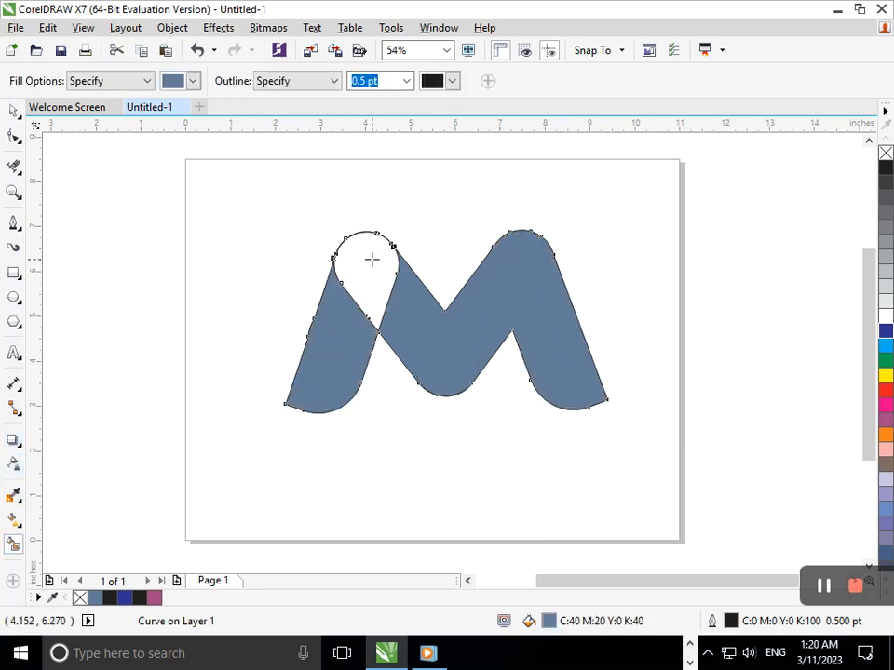
key(ctrl+z)
click(359, 316)
key(ctrl+z)
click(353, 349)
click(369, 300)
key(ctrl+z)
key(ctrl+z)
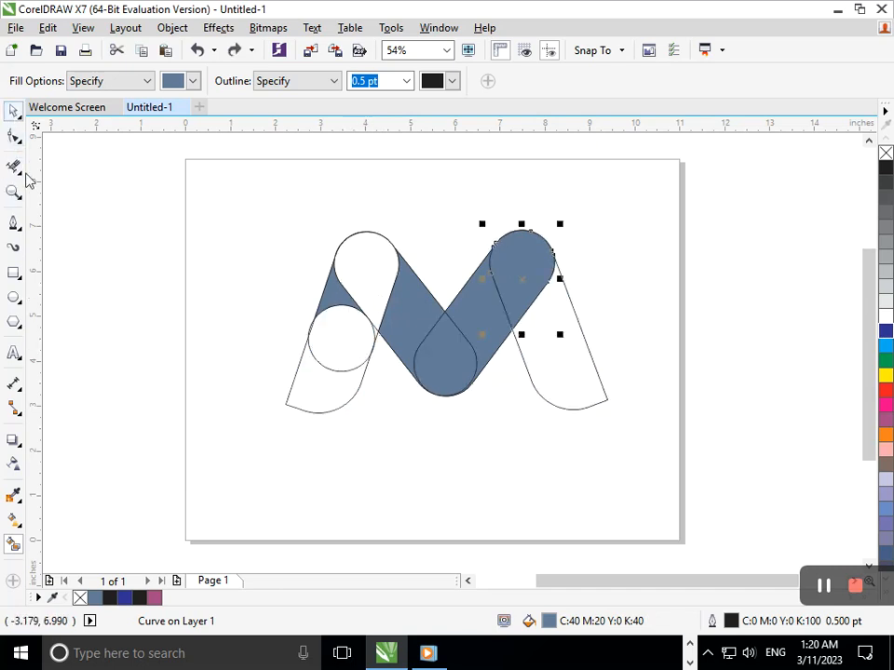
- Enlarge the circle on the left leg slightly to 85.2%, about 1.484 inches wide
click(14, 112)
key(F2)
drag(292, 256, 429, 407)
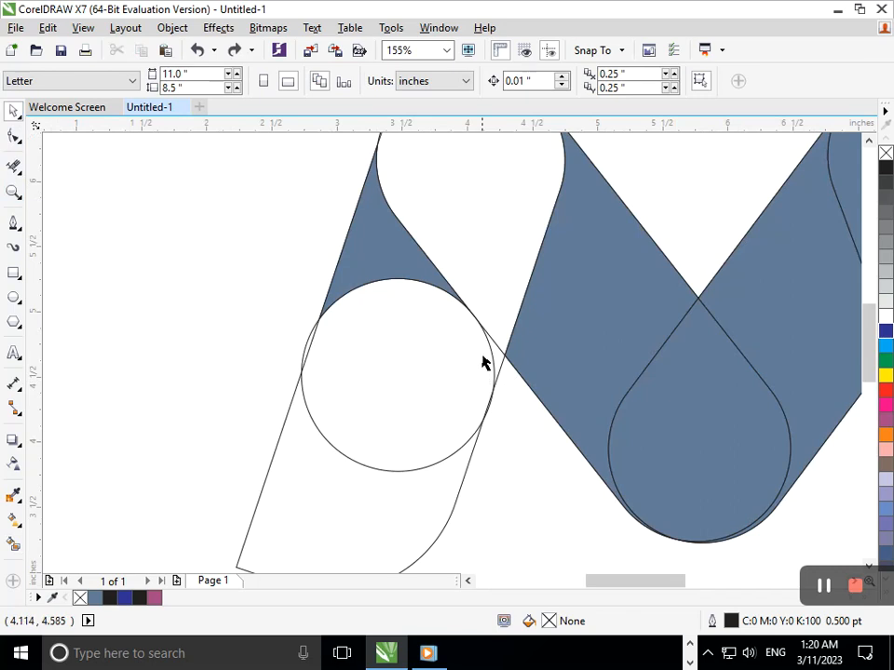
click(494, 364)
drag(501, 478, 503, 541)
- Try smart-filling the inside of the circle on the left leg, and undo the fill
click(13, 545)
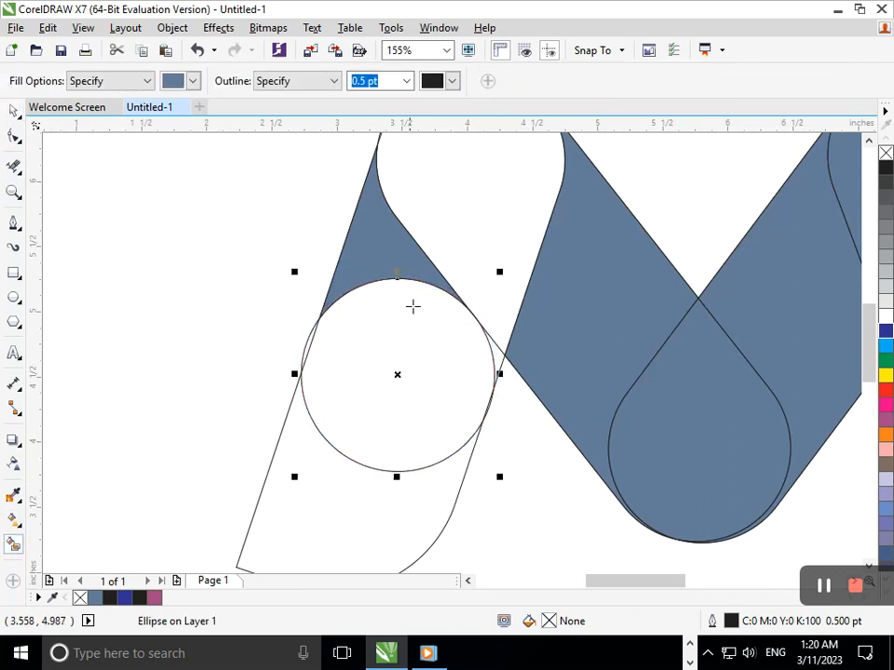
click(408, 313)
key(ctrl+z)
- Nudge the circle 0.03 inches up and 0.02 inches right toward the crossing of left leg and diagonal
click(13, 110)
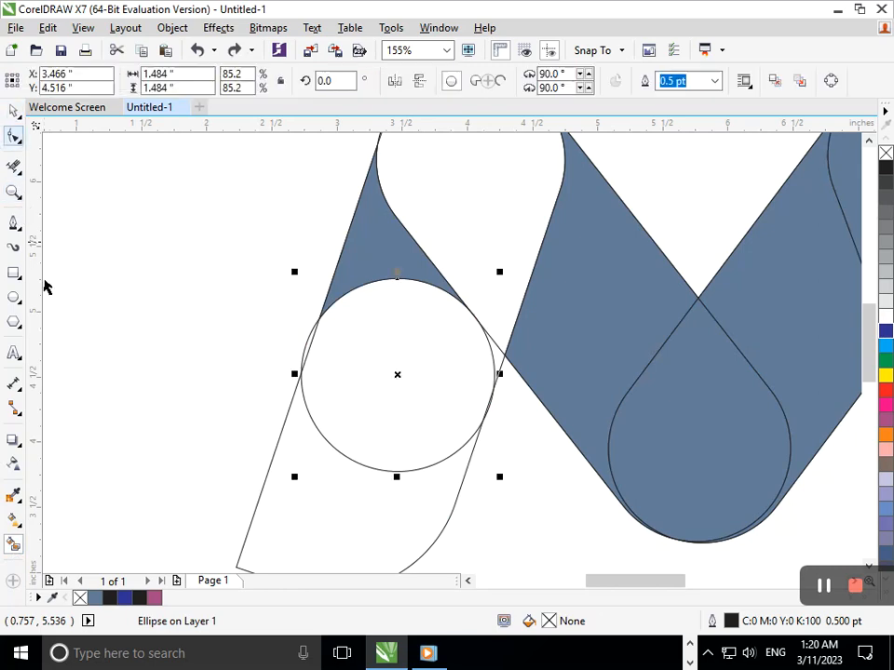
click(375, 395)
click(320, 398)
key(Up)
key(Up)
key(Up)
key(Right)
key(Right)
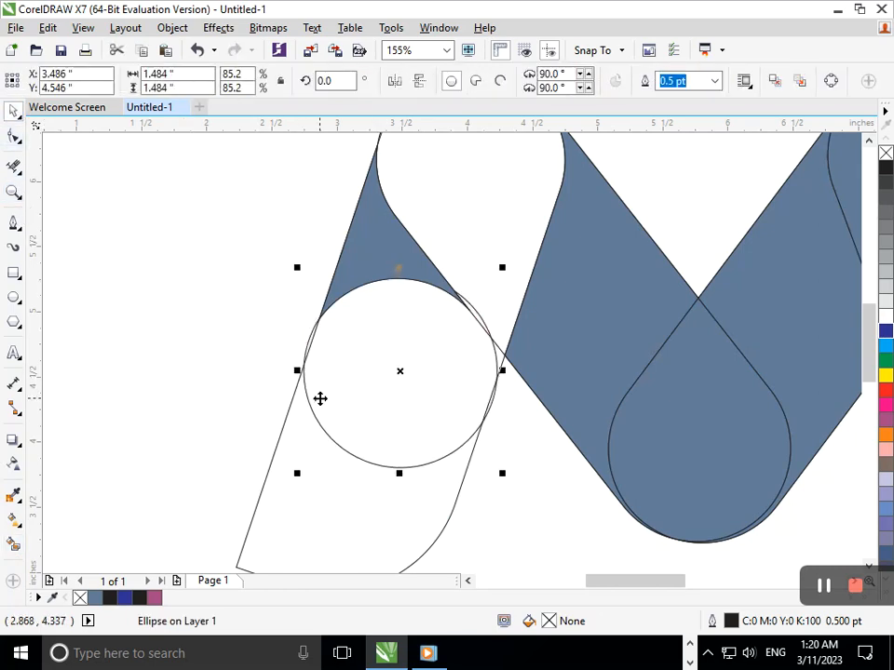
- Try smart-filling the area inside the left leg above the diagonal, and undo the fill
click(13, 546)
click(494, 213)
key(ctrl+z)
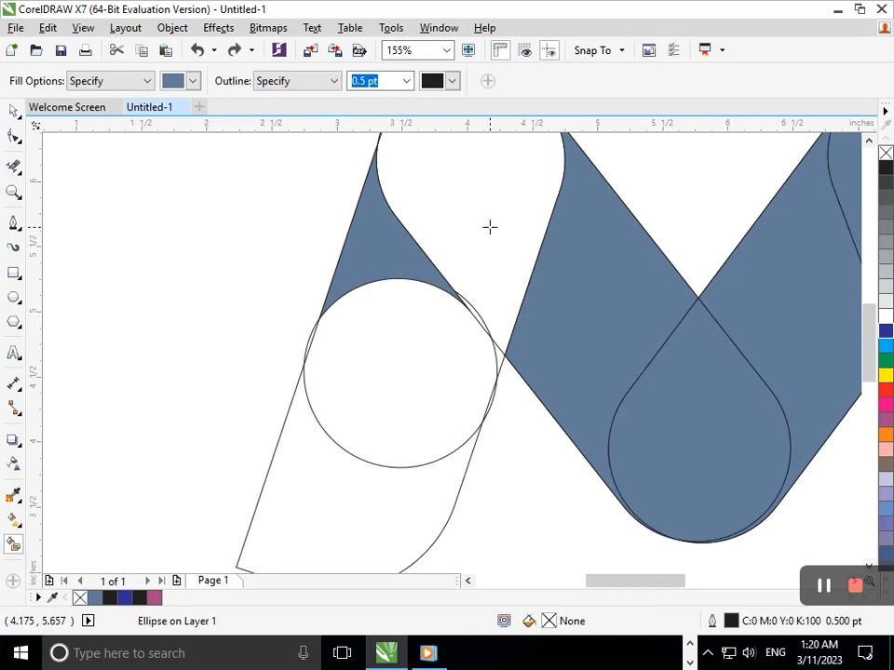
key(space)
key(shift+F4)
click(503, 482)
click(343, 346)
click(335, 321)
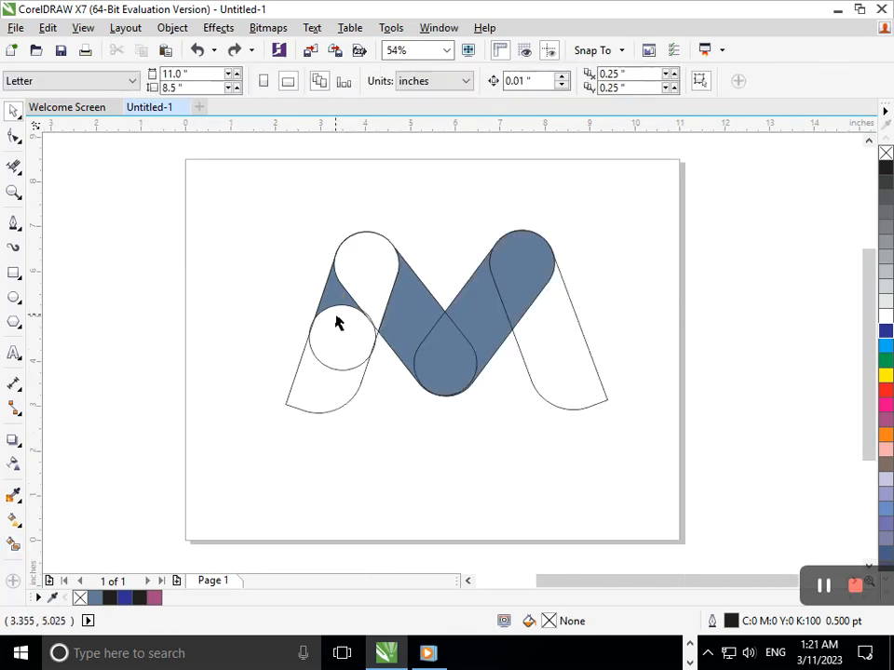
click(338, 287)
shift+click(419, 334)
shift+click(447, 361)
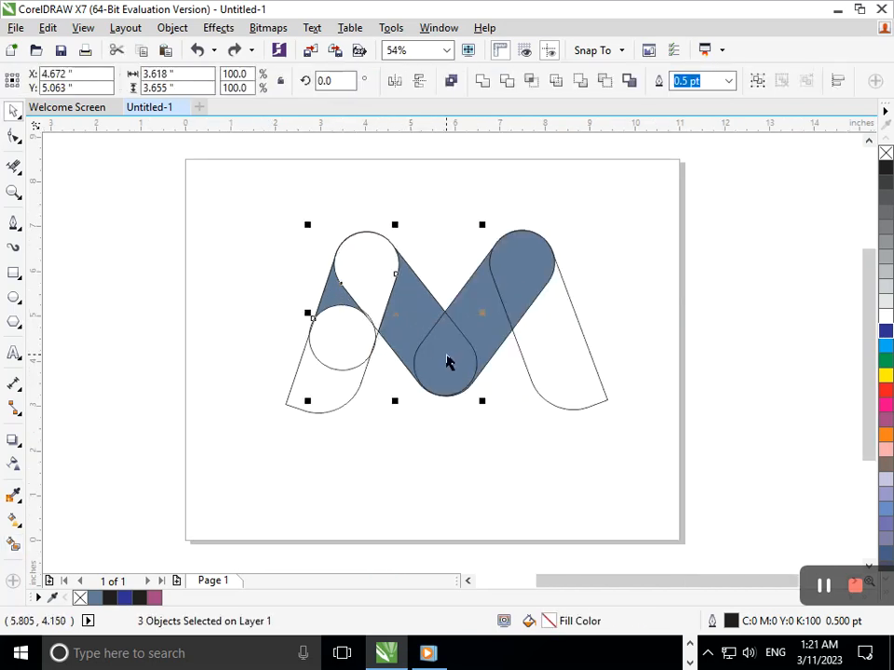
shift+click(493, 313)
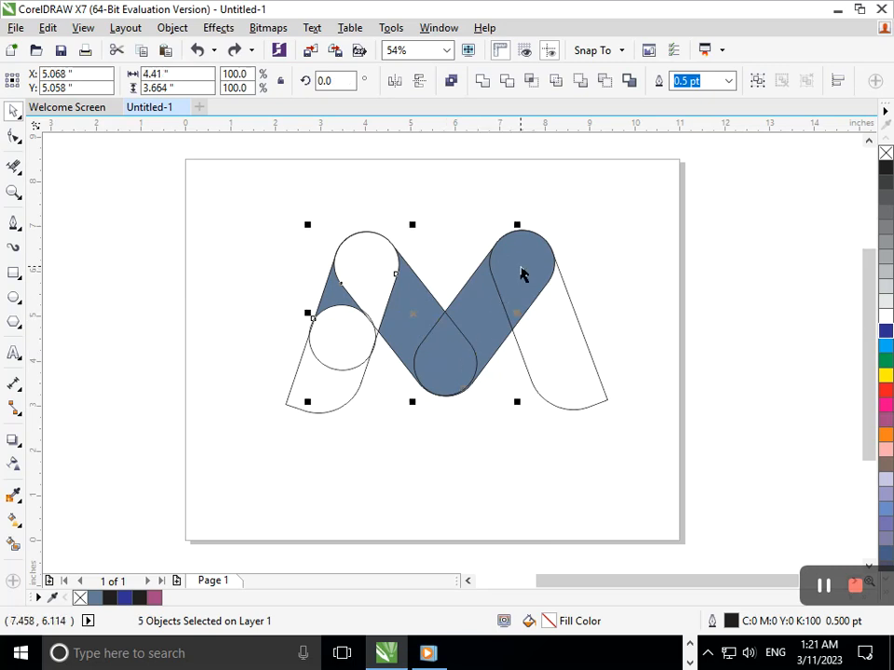
click(488, 490)
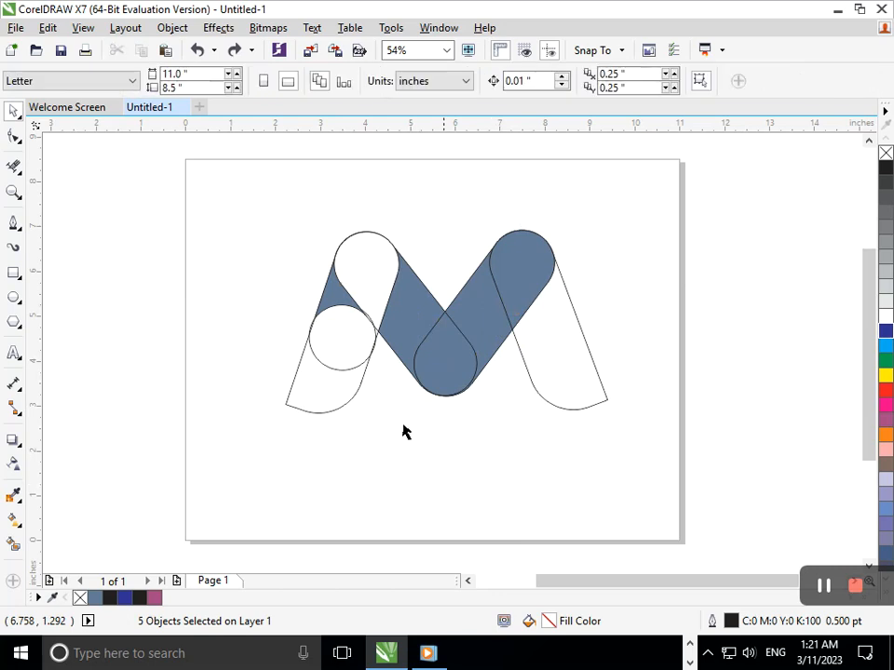
click(337, 299)
click(405, 446)
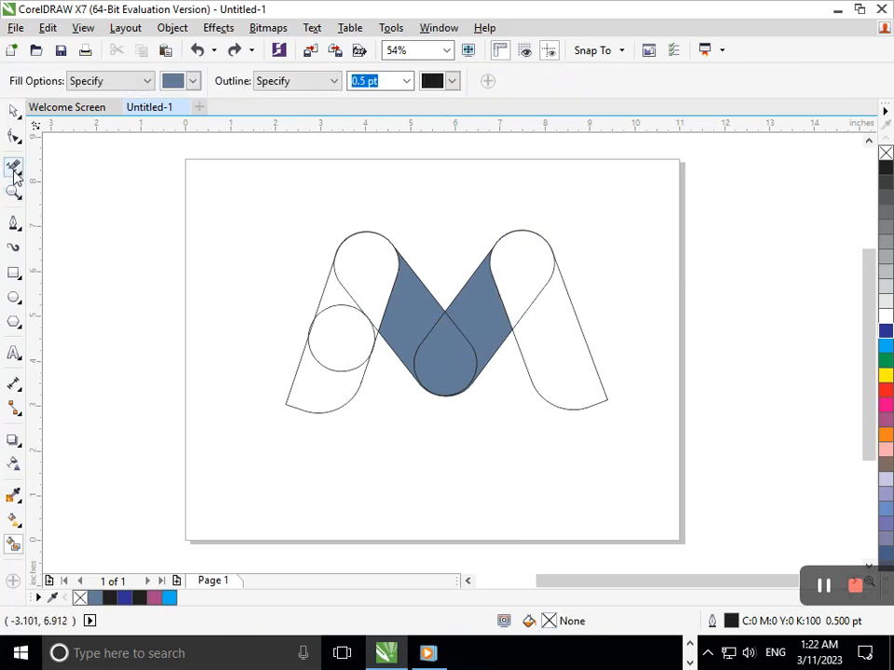
- Smart-fill the left leg's whole upper part above the circle in blue-grey
click(15, 167)
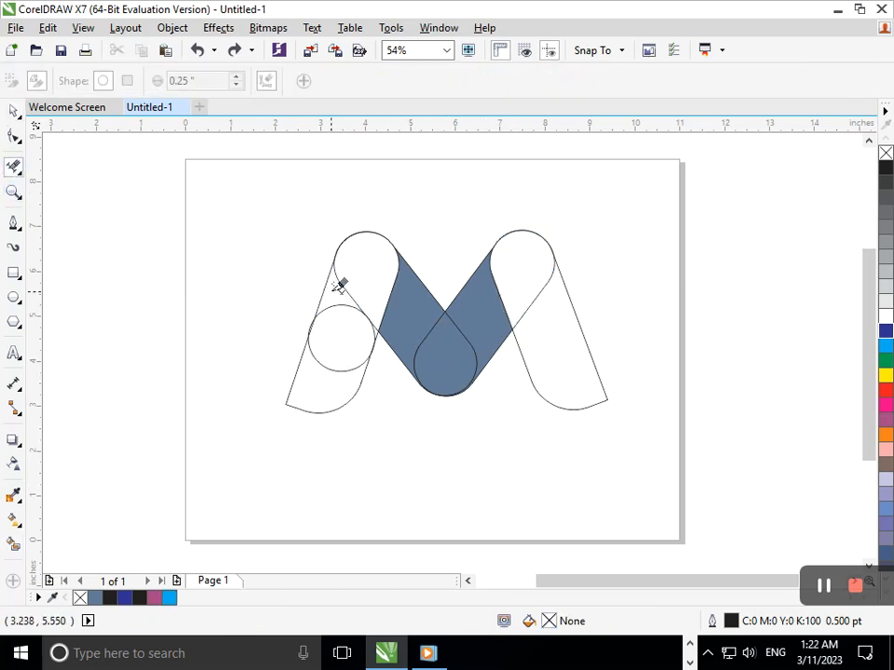
click(13, 543)
click(374, 281)
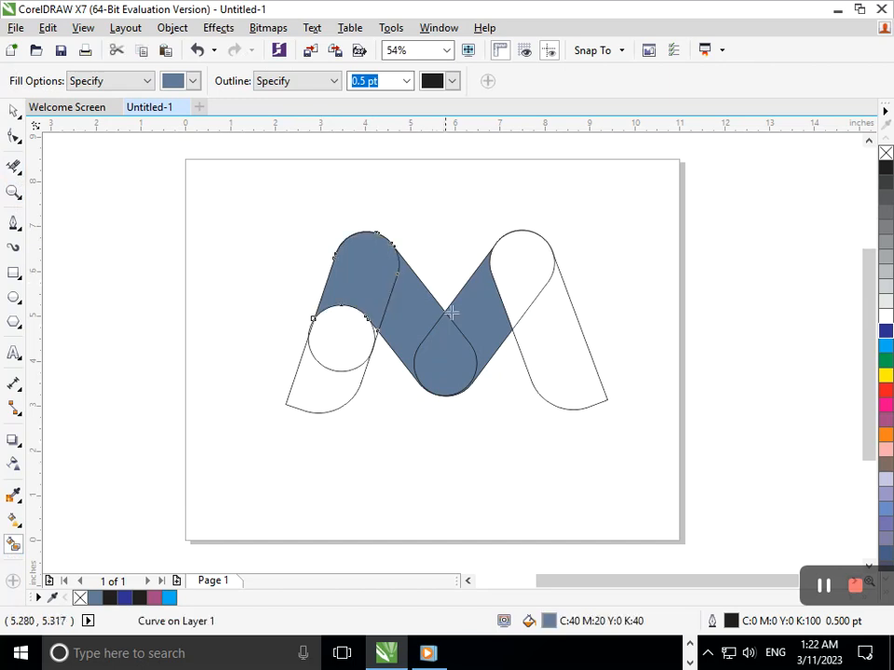
- Try smart-filling the right diagonal's upper end and the right leg, and undo both fills
click(506, 281)
click(545, 336)
key(ctrl+z)
key(ctrl+z)
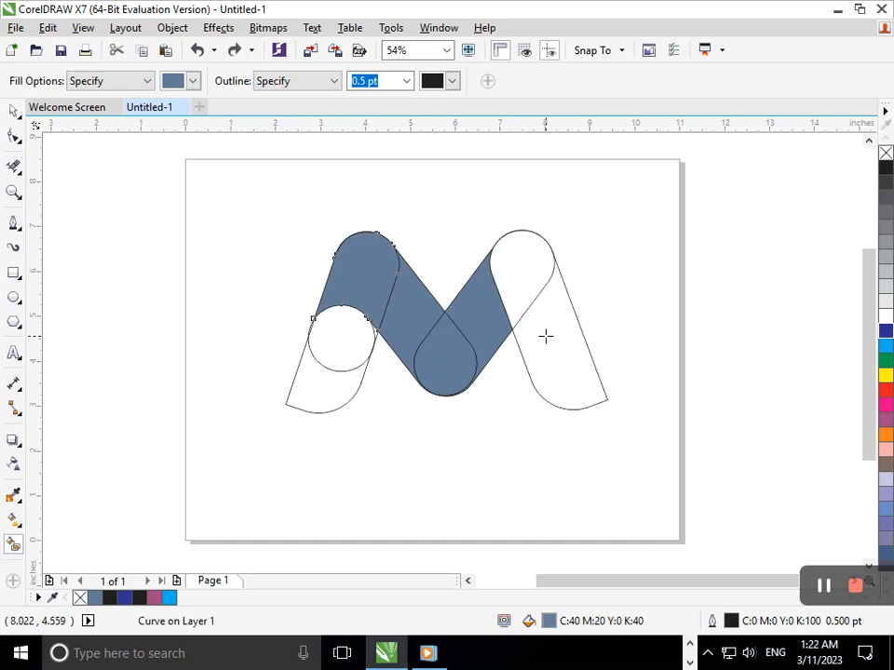
click(14, 111)
click(87, 309)
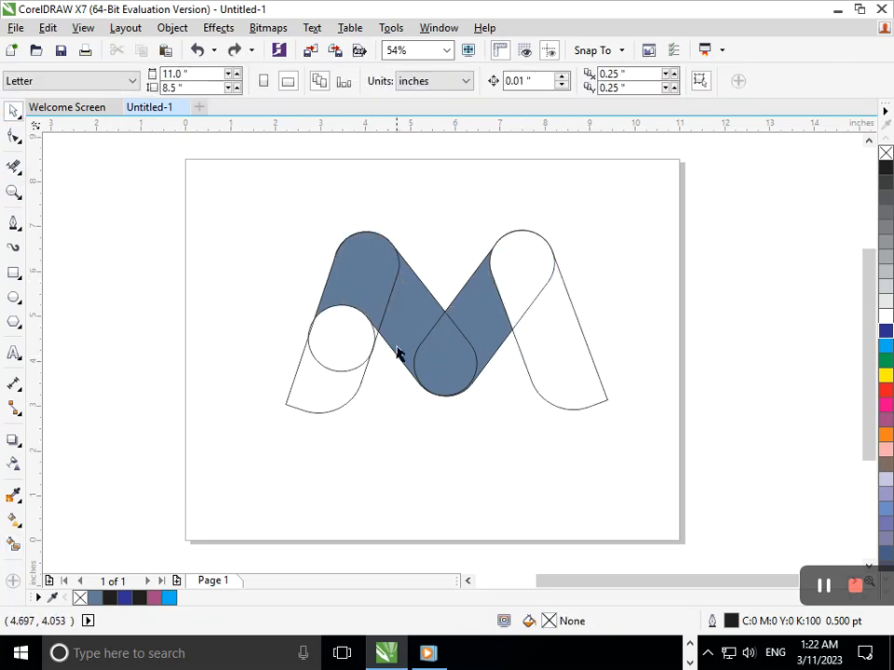
- Smart-fill the small sliver between the circle, the left diagonal and the leg's inner edge in blue-grey
scroll(348, 316, up, 5)
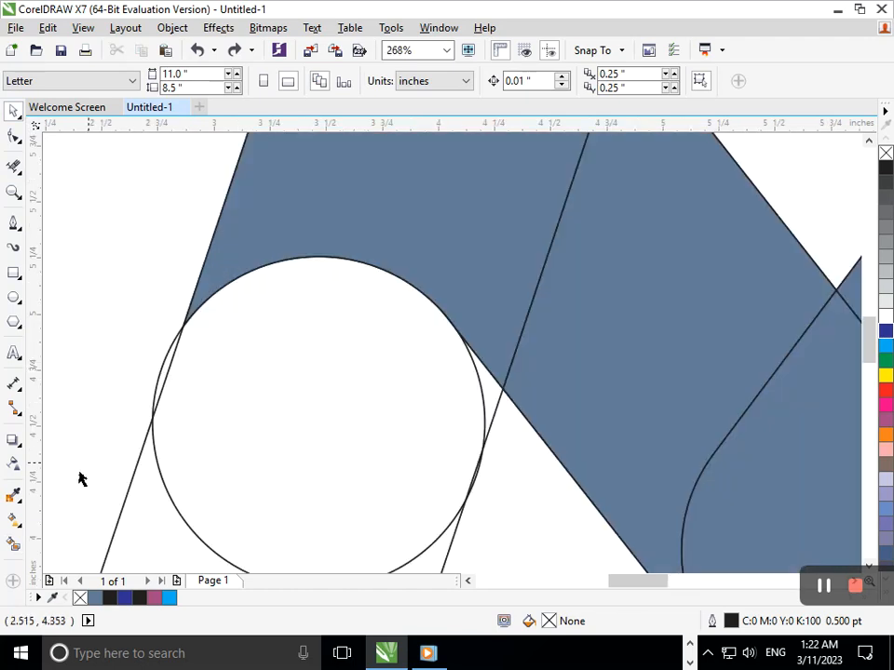
click(13, 543)
click(491, 382)
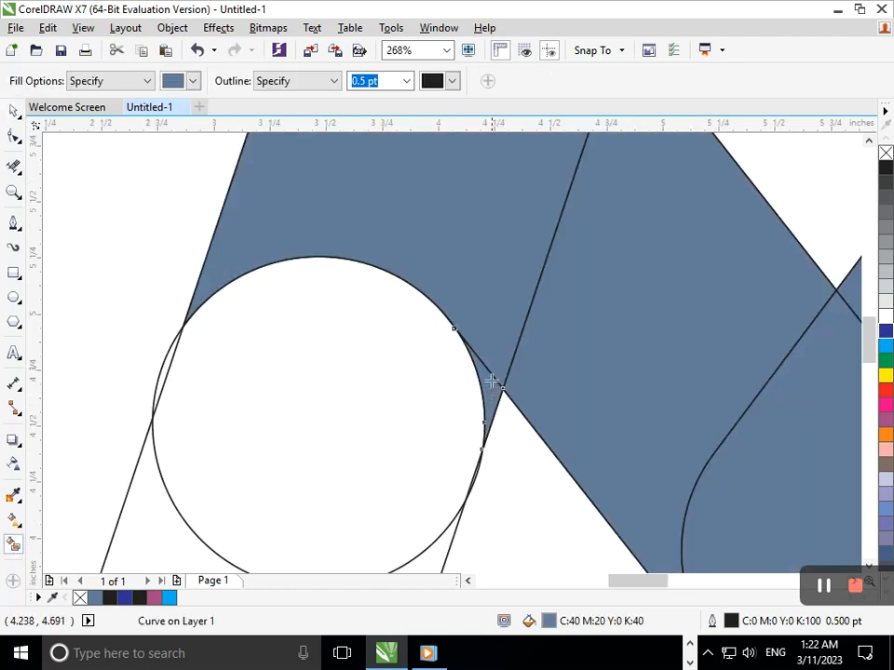
- Weld the filled sliver beside the circle to the left leg's upper filled shape
click(14, 112)
click(147, 245)
click(490, 395)
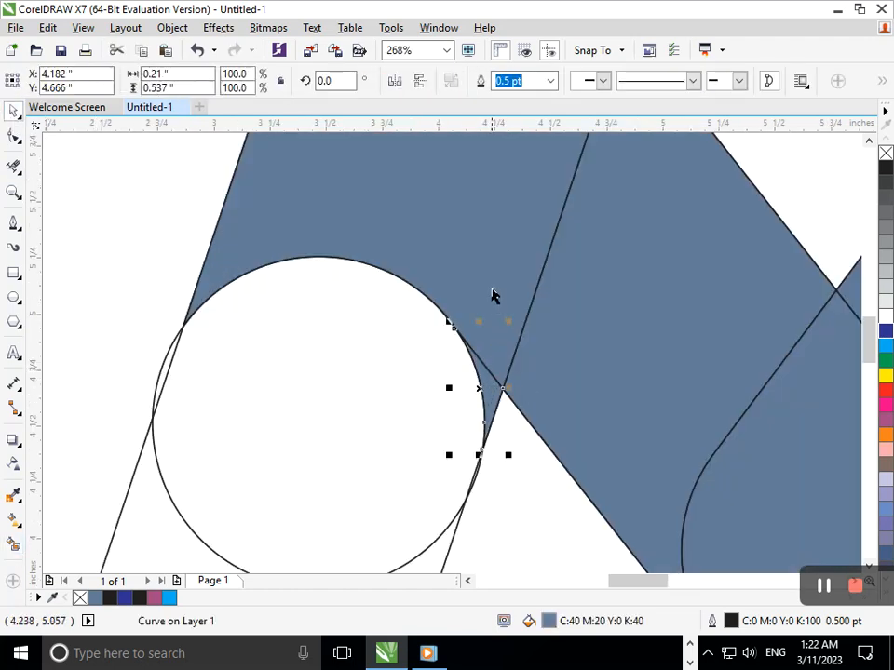
shift+click(496, 290)
click(483, 80)
scroll(526, 345, down, 5)
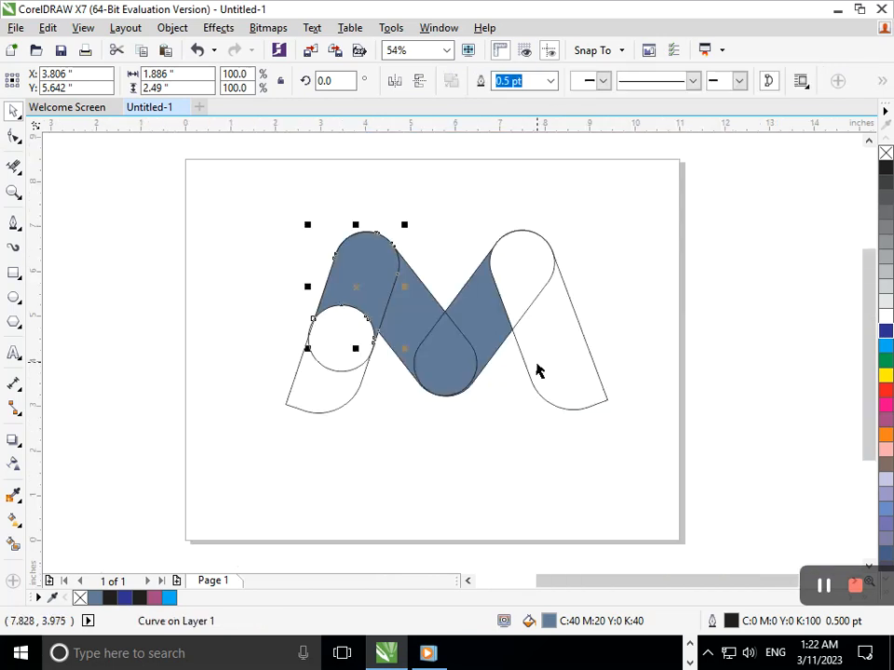
- Create a horizontally mirrored copy of the left leg's filled shape and place it over the right leg's upper part
click(364, 305)
click(345, 281)
drag(309, 288, 435, 299)
key(Escape)
drag(423, 240, 510, 233)
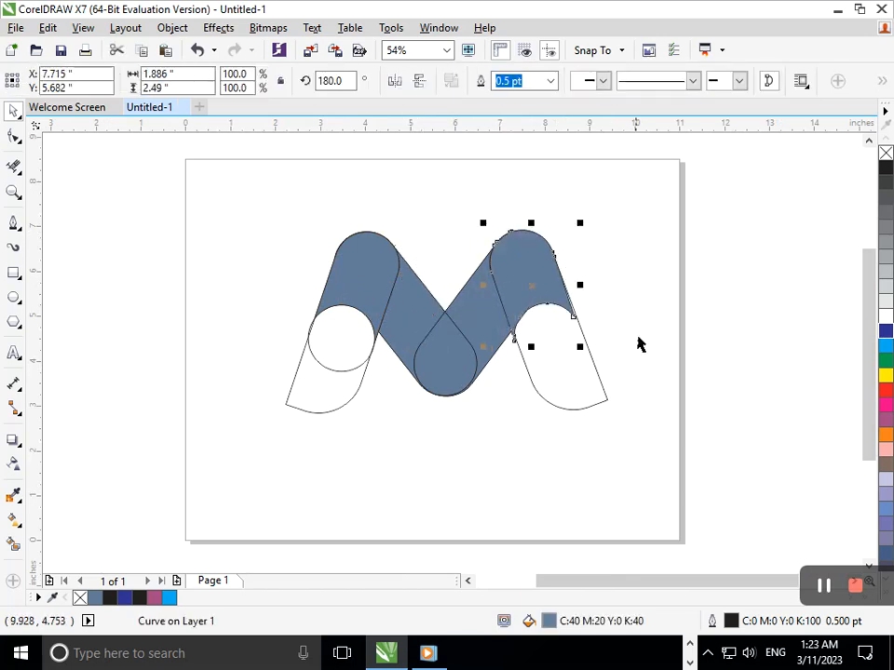
key(Escape)
- Skew the mirrored shape slightly so it follows the right leg's outer edge, making it about 1.917 inches wide
drag(637, 386, 678, 394)
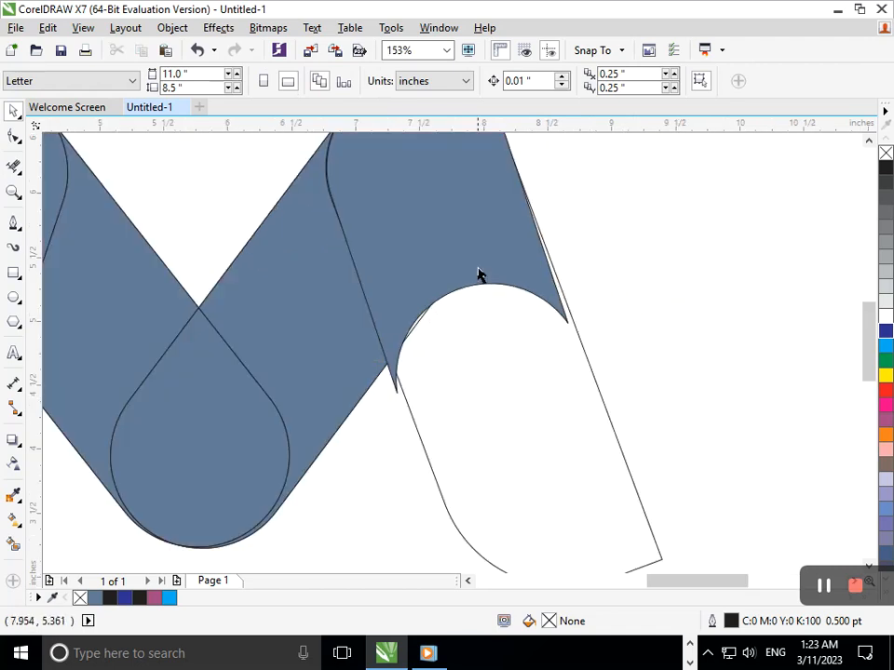
click(478, 276)
click(447, 284)
drag(451, 399, 450, 404)
scroll(441, 301, down, 3)
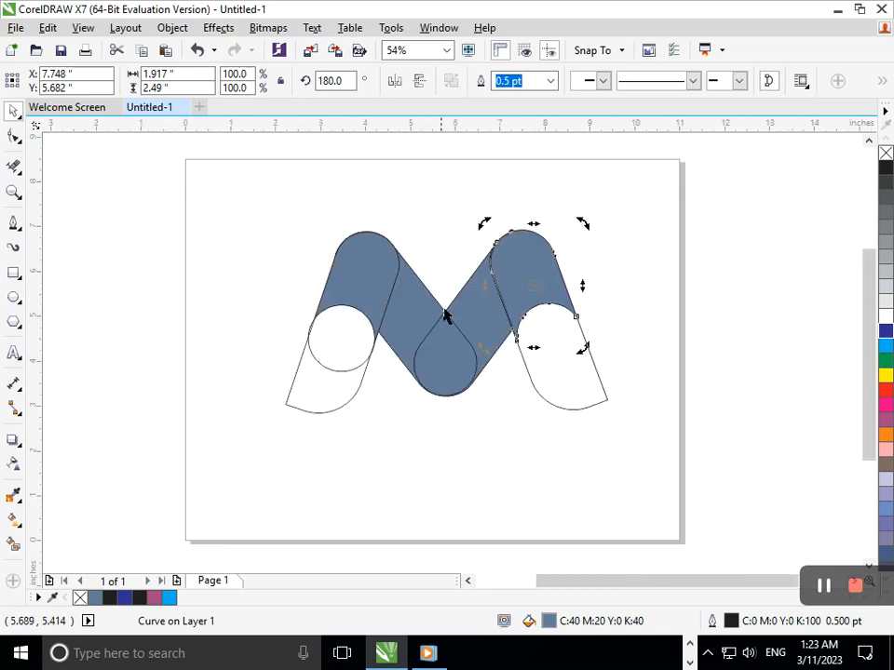
- Nudge the mirrored shape 0.02 inches left and 0.01 inches down onto the right leg's outline
key(Left)
key(Left)
key(Down)
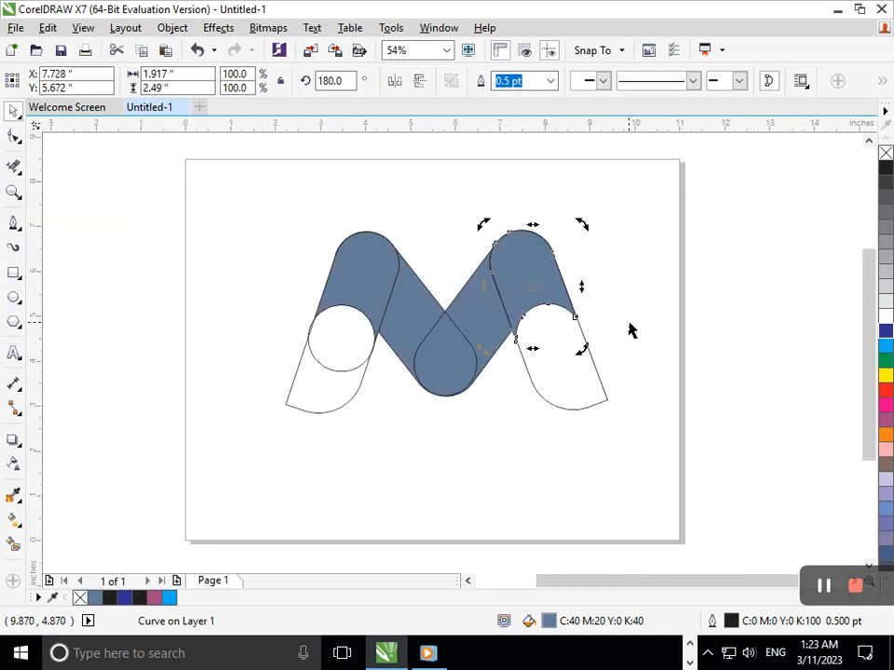
click(630, 330)
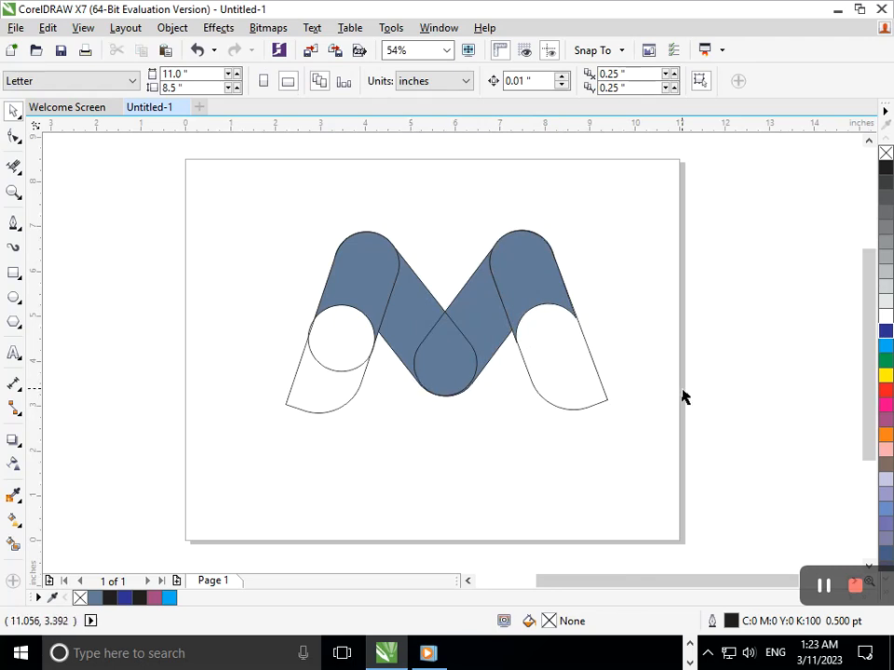
- Smart-fill the right leg's lower part beneath the mirrored shape's arc in blue-grey
click(14, 544)
click(566, 365)
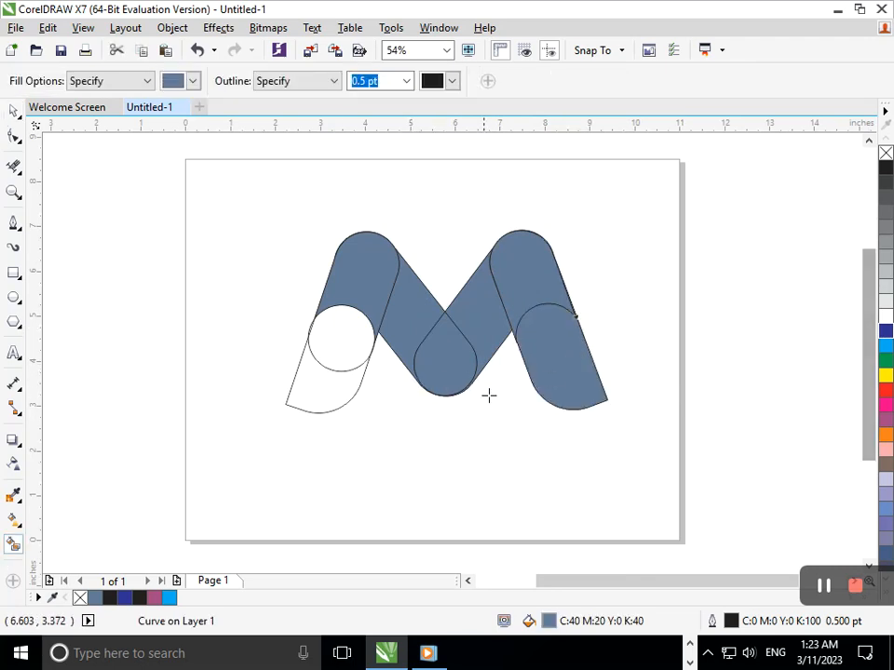
click(12, 112)
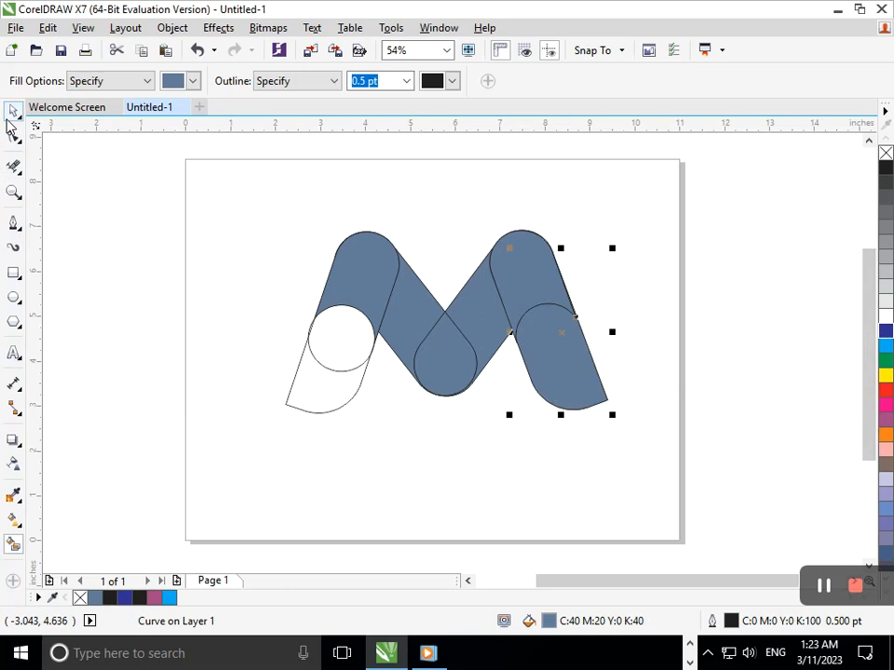
click(365, 369)
- Weld the five upper and middle fill pieces into one M body, leaving out the right leg's lower part
click(367, 283)
shift+click(416, 324)
shift+click(441, 362)
shift+click(490, 327)
shift+click(526, 277)
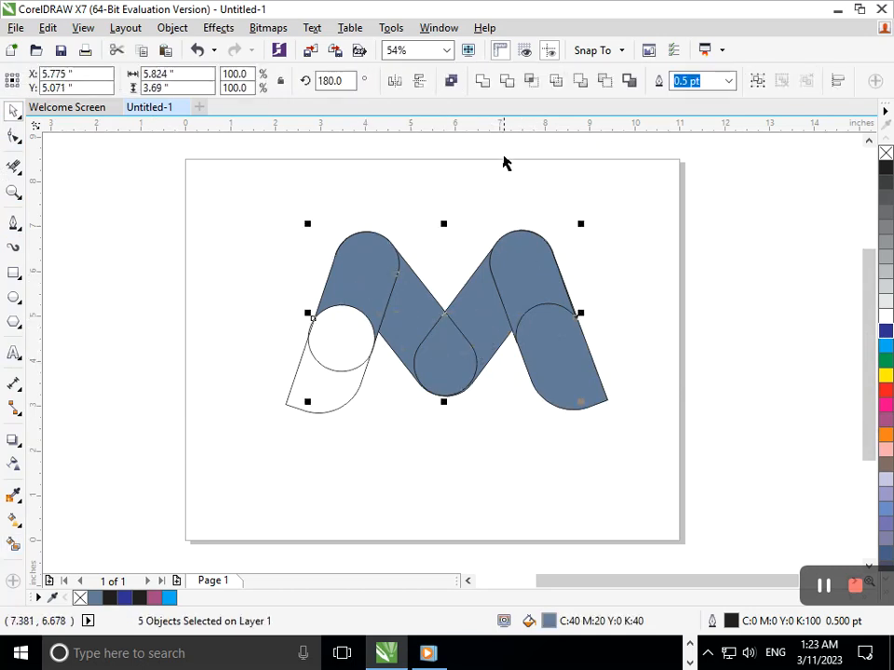
click(483, 82)
click(631, 279)
- Try dragging the M body's pieces out of place to check the weld, and undo the moves
drag(534, 285, 596, 288)
key(ctrl+z)
drag(470, 360, 349, 401)
key(ctrl+z)
click(498, 388)
- Remove the overlapping inner line segments from the M body with Virtual Segment Delete
key(F2)
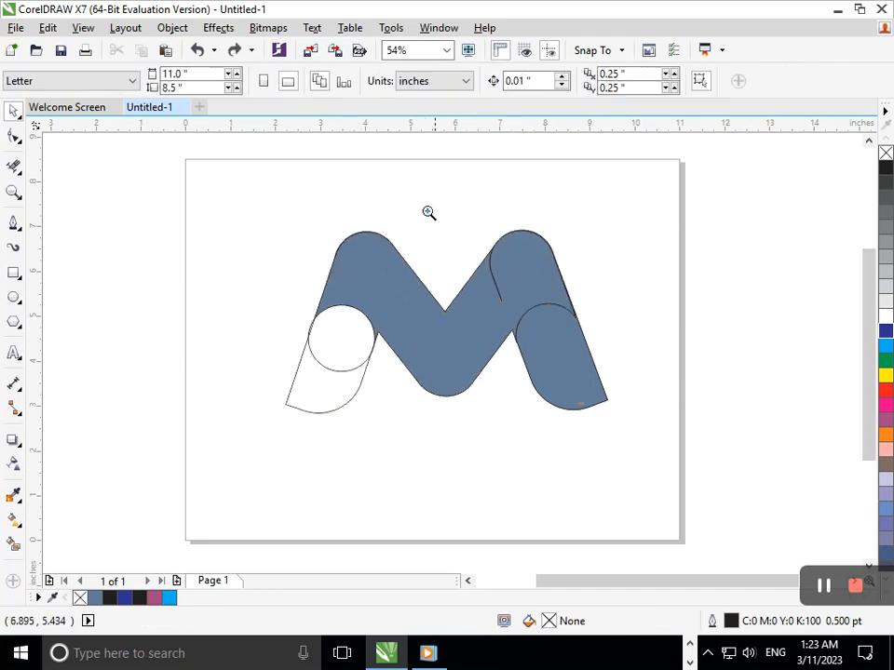
drag(425, 201, 590, 421)
click(11, 166)
click(418, 272)
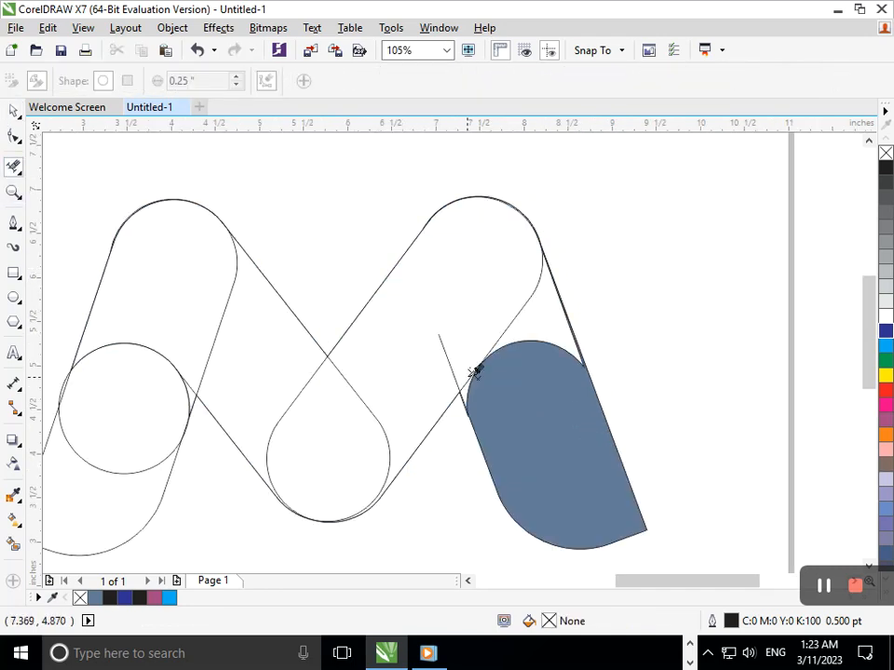
click(446, 343)
click(300, 393)
click(361, 398)
click(214, 346)
- Remove the leftover segments between the circle and left diagonal and across the right leg's upper part
key(F2)
drag(131, 337, 227, 446)
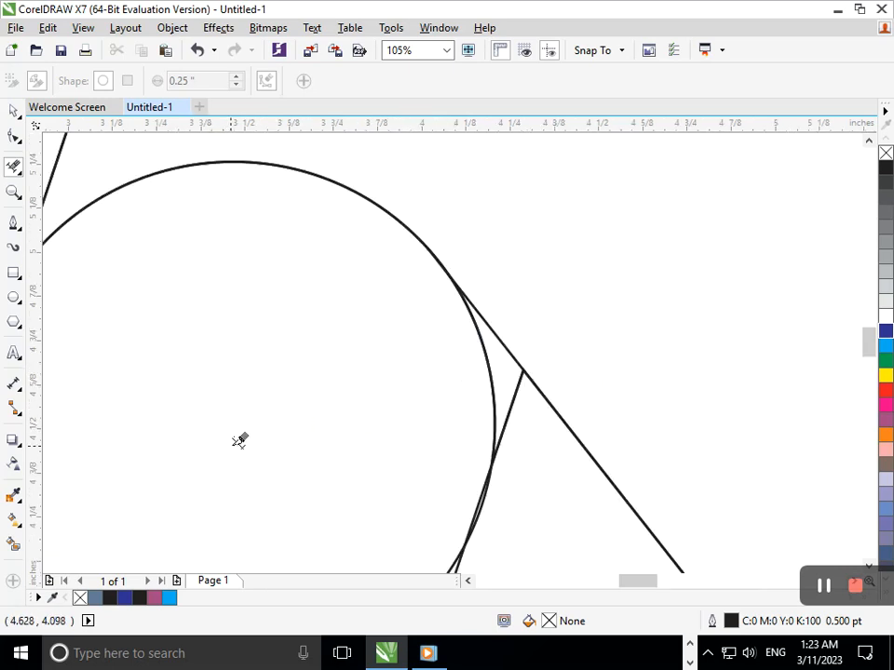
click(498, 338)
key(F3)
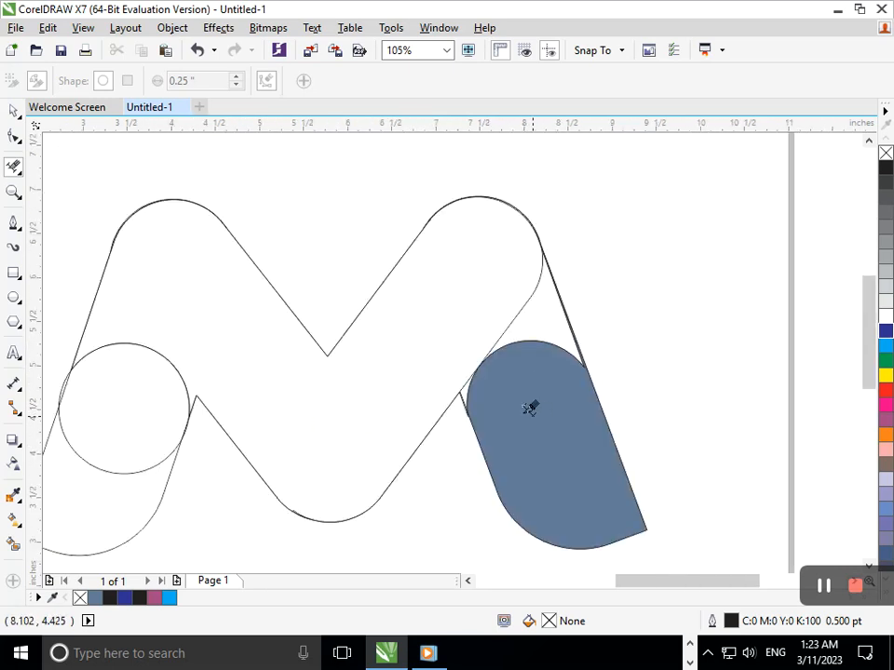
key(F2)
drag(430, 350, 498, 403)
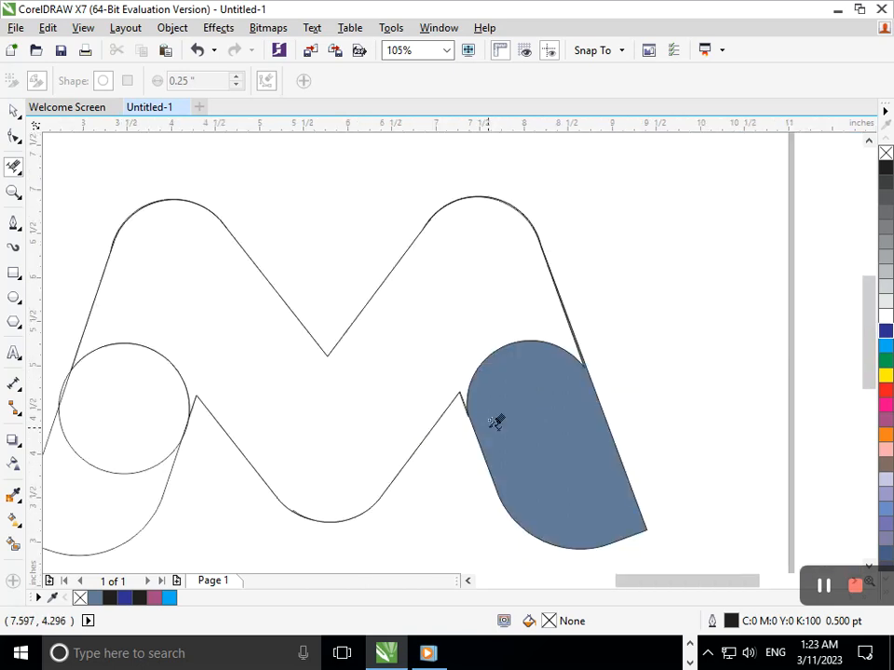
- Smart-fill the cleaned M body as a single blue-grey region
click(14, 544)
click(262, 368)
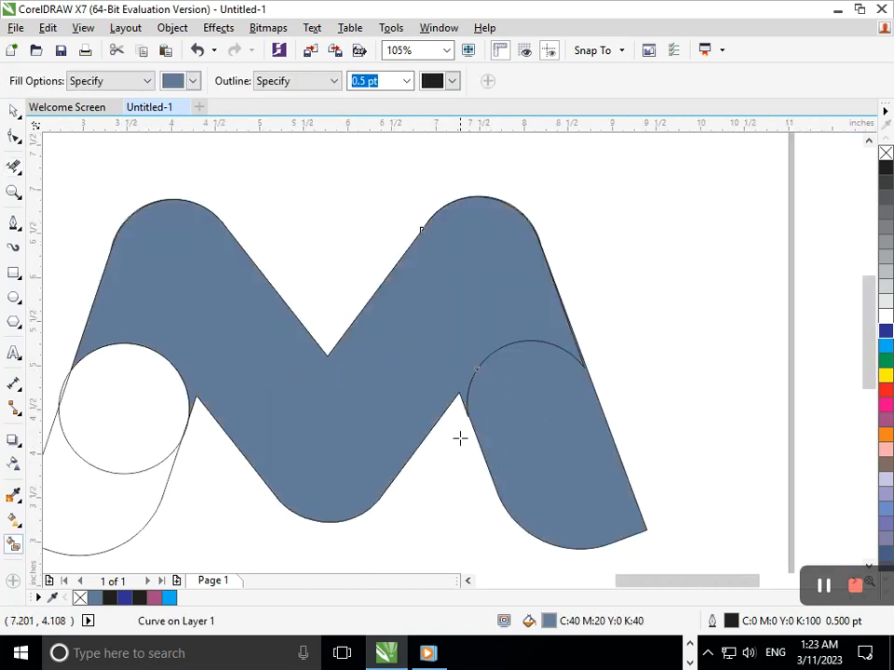
key(shift+F4)
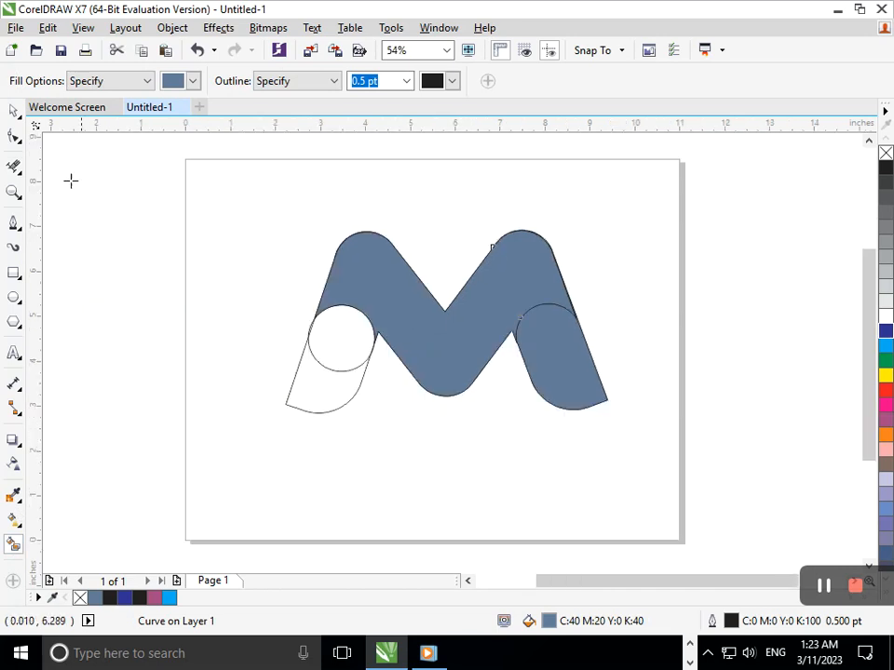
- Try moving the filled M body down and left off its outlines, and undo the move
click(17, 111)
click(455, 405)
click(447, 369)
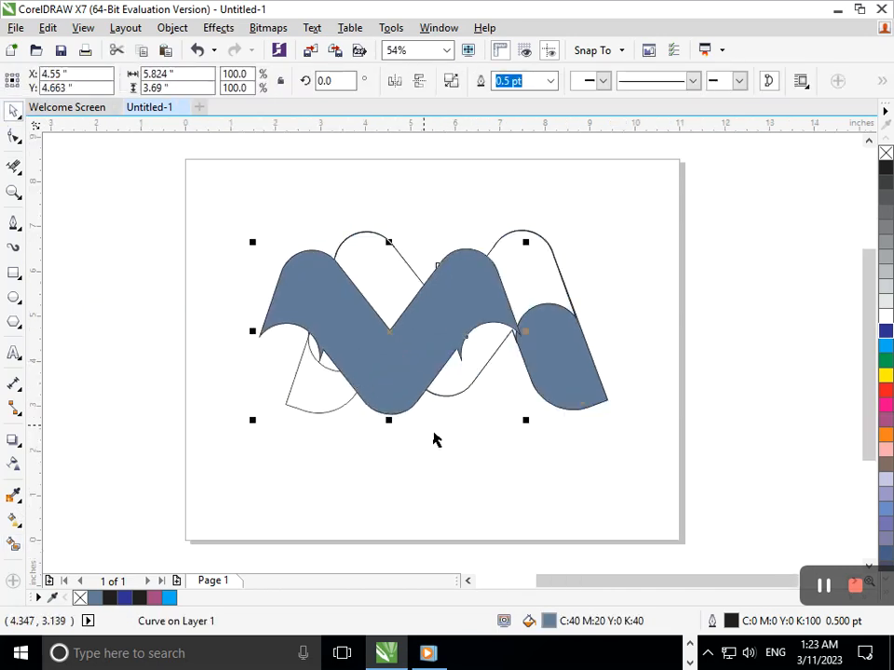
click(492, 466)
key(F4)
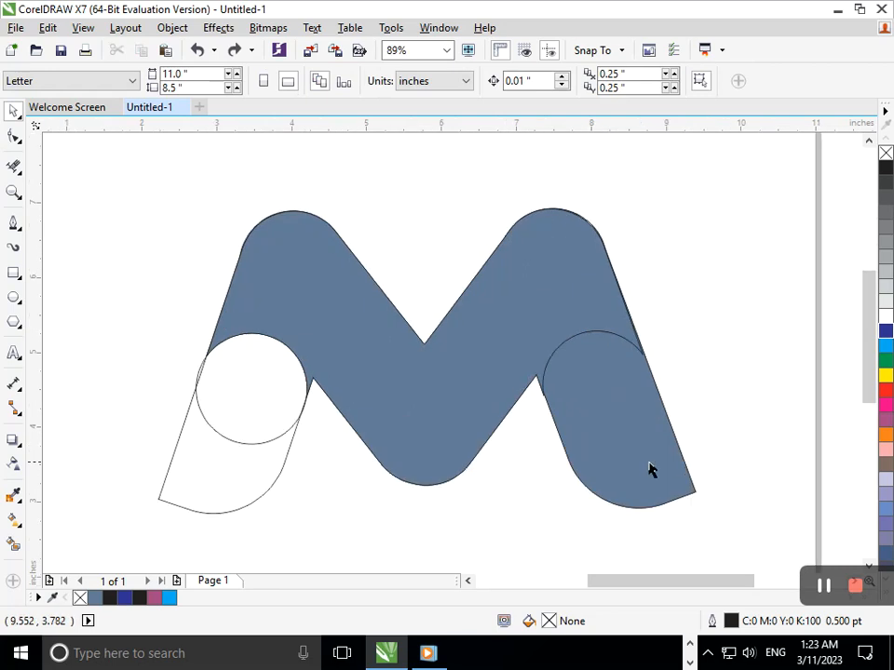
click(626, 464)
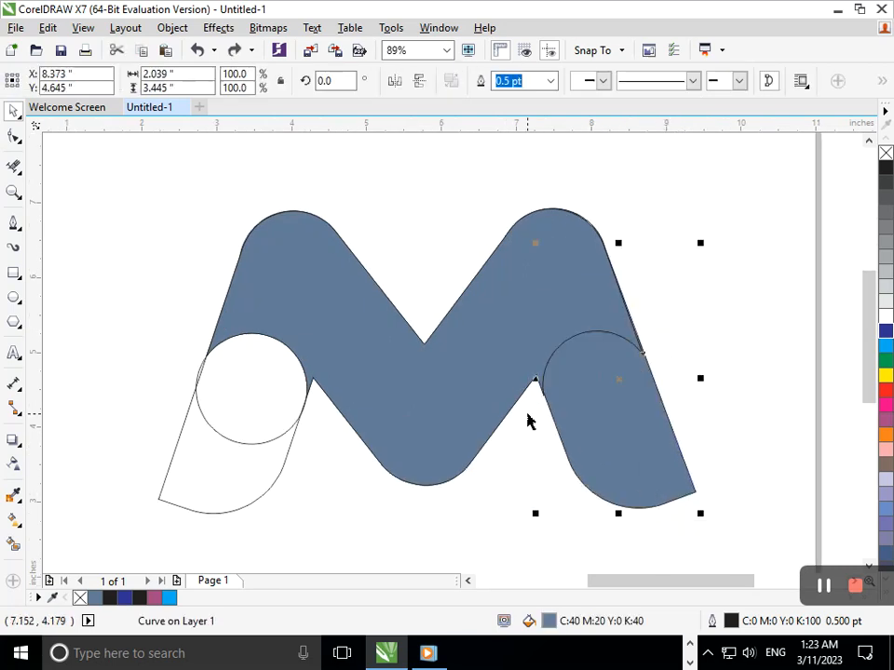
key(F3)
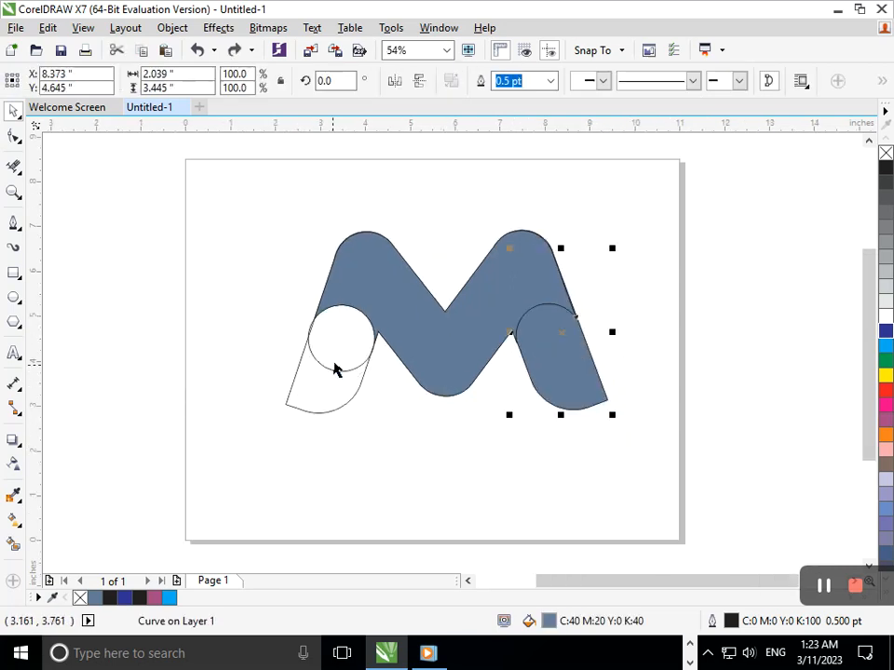
- Delete the left leg's remaining outline and move the circle down and left to about X 3.311, Y 4.108 inches
drag(321, 396, 259, 459)
key(Delete)
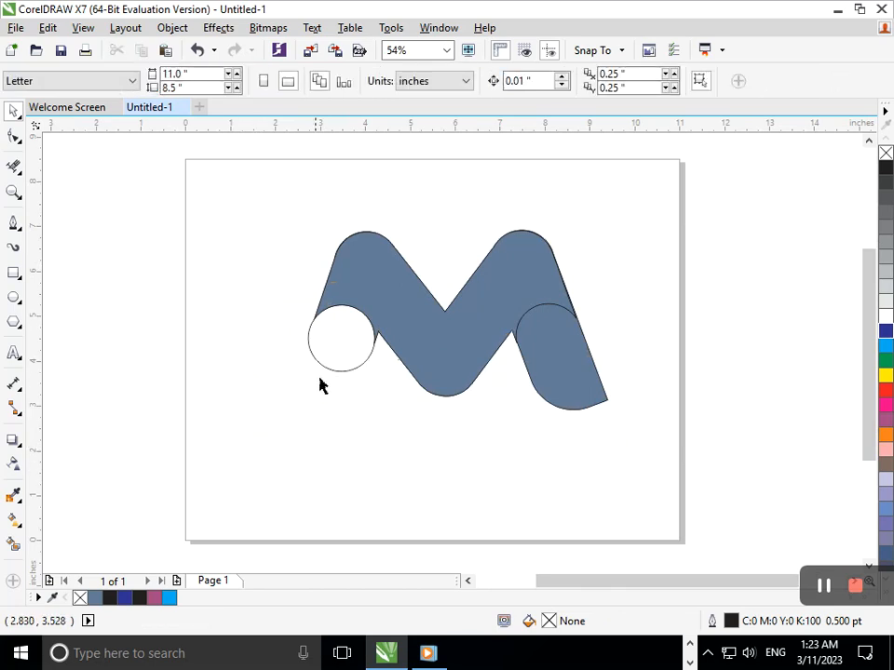
mouse_move(341, 369)
mouse_down()
mouse_move(325, 391)
mouse_move(335, 380)
mouse_up()
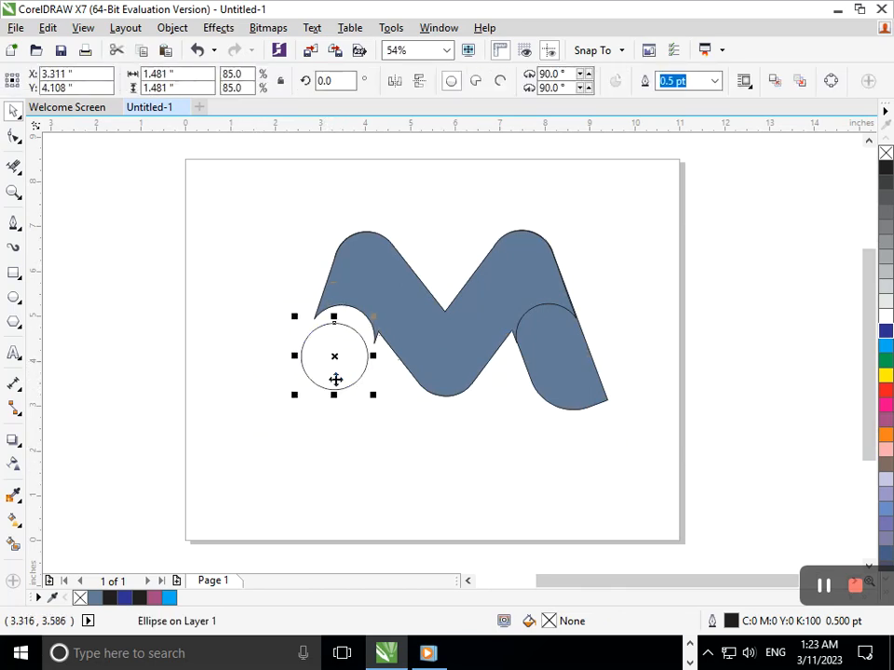
- Shrink the circle slightly to about 1.467 inches across
click(392, 479)
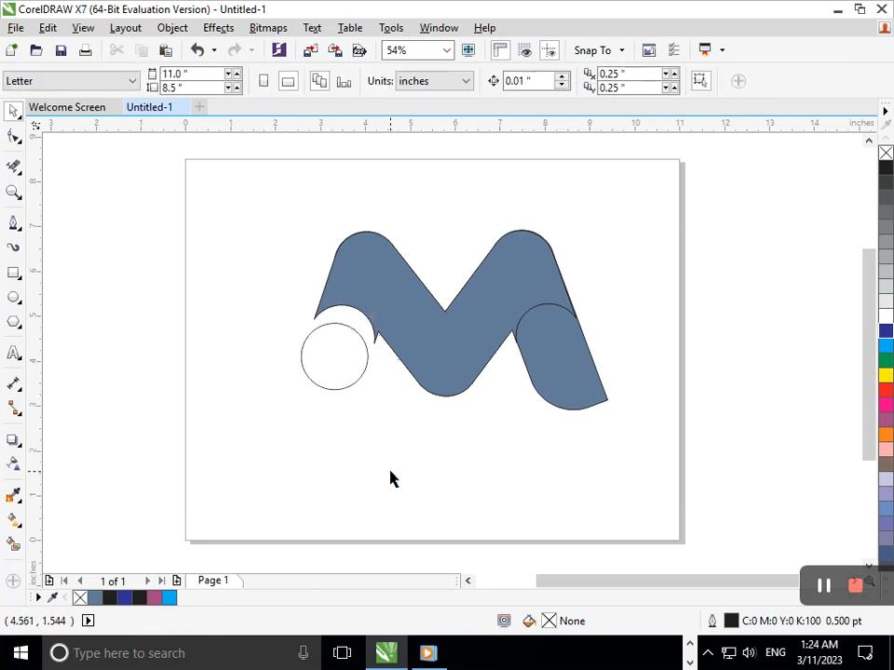
click(329, 374)
mouse_move(295, 397)
mouse_down()
mouse_move(294, 414)
mouse_move(293, 402)
mouse_up()
click(335, 445)
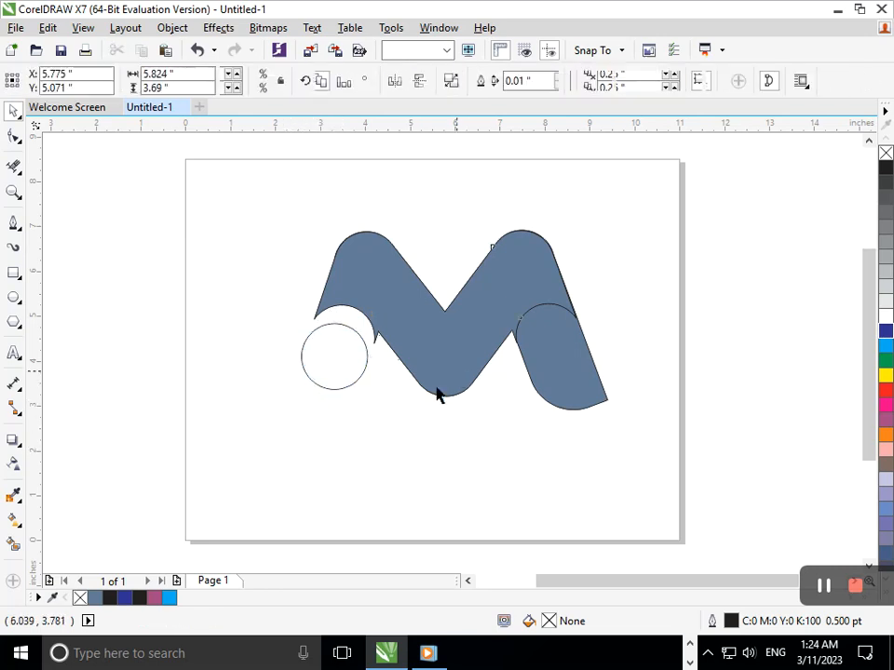
- Apply a linear fountain fill to the M body, running vertically from the upper part to the bottom of the V
click(456, 377)
click(24, 527)
click(66, 523)
drag(440, 276, 444, 397)
- Set the lower end colour of the M body's gradient to orange-red #FF4D21
click(473, 393)
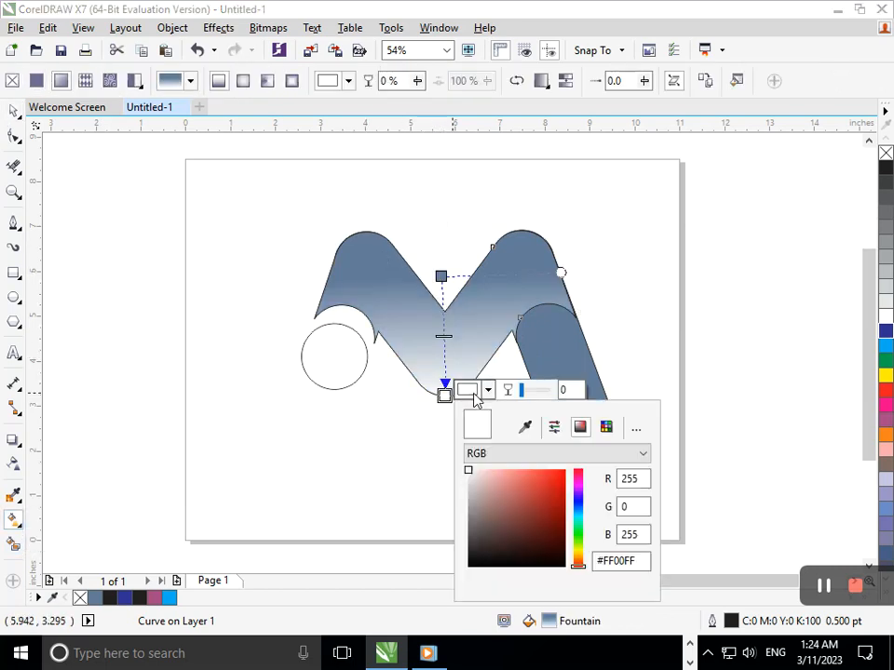
click(527, 470)
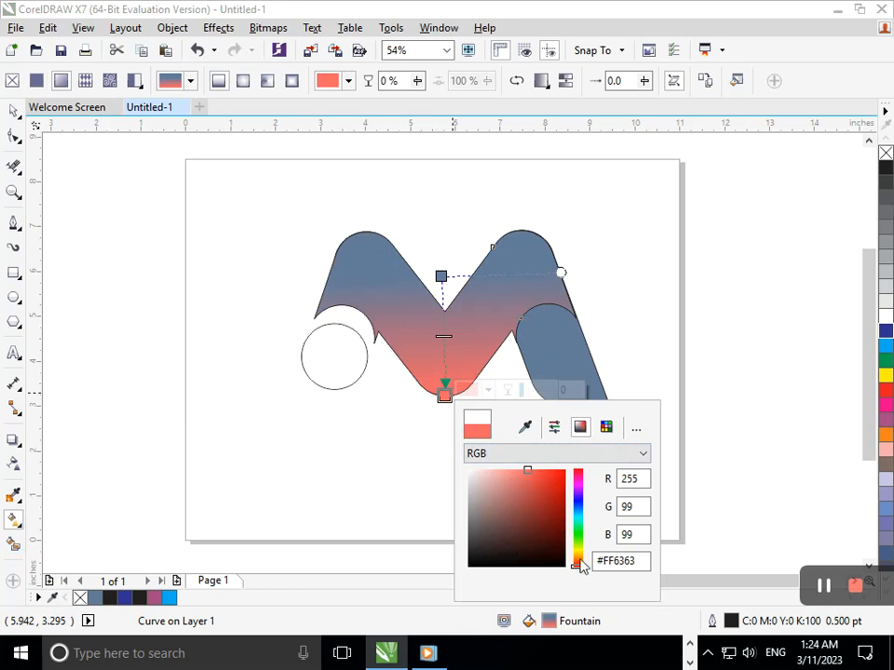
drag(580, 565, 582, 570)
click(552, 471)
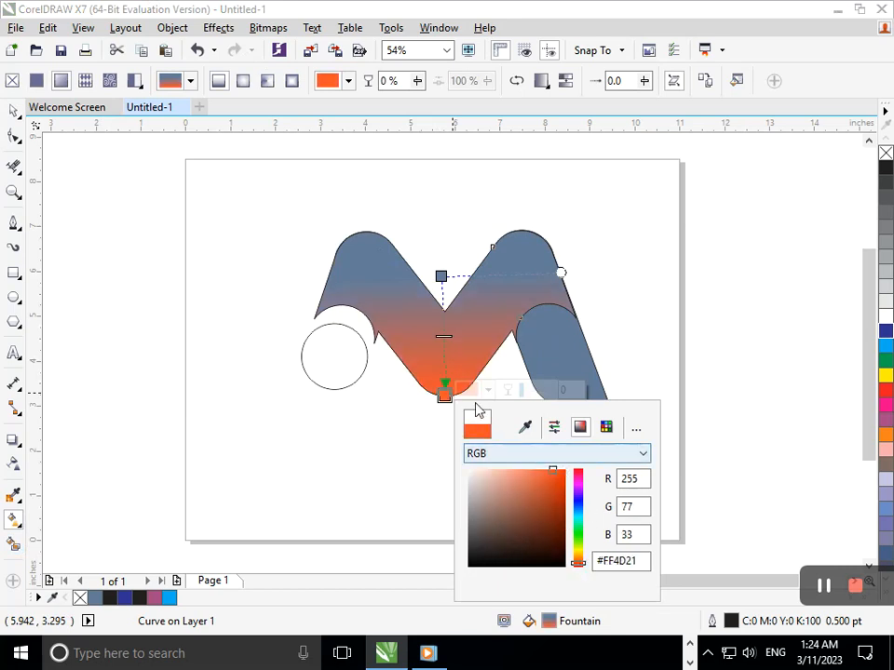
- Set the upper start colour of the M body's gradient to a dark rust red
click(442, 275)
click(470, 277)
drag(522, 353, 536, 321)
drag(576, 437, 555, 398)
click(555, 354)
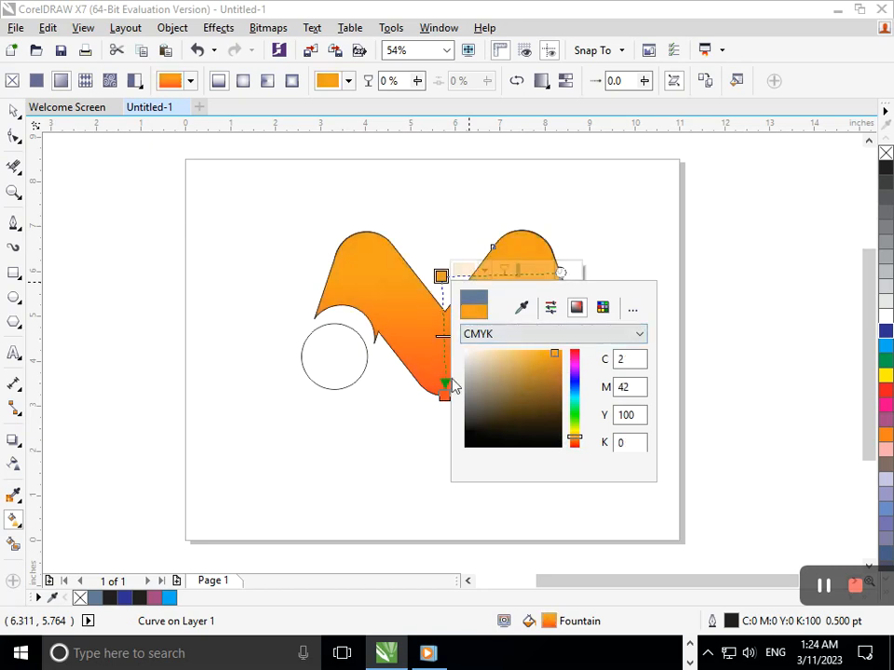
mouse_move(575, 437)
mouse_down()
mouse_move(577, 446)
mouse_move(553, 383)
mouse_up()
click(543, 375)
click(14, 109)
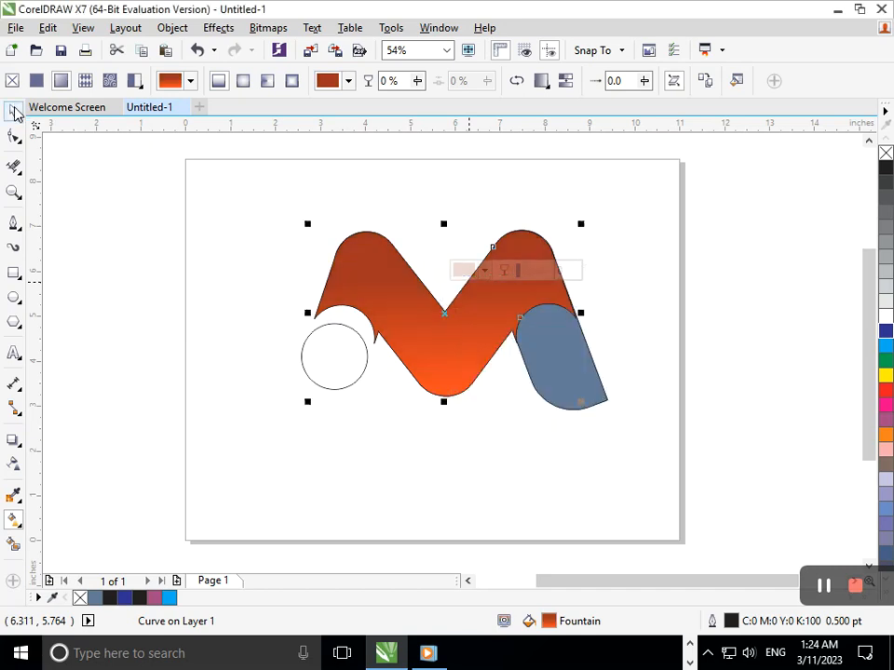
click(313, 398)
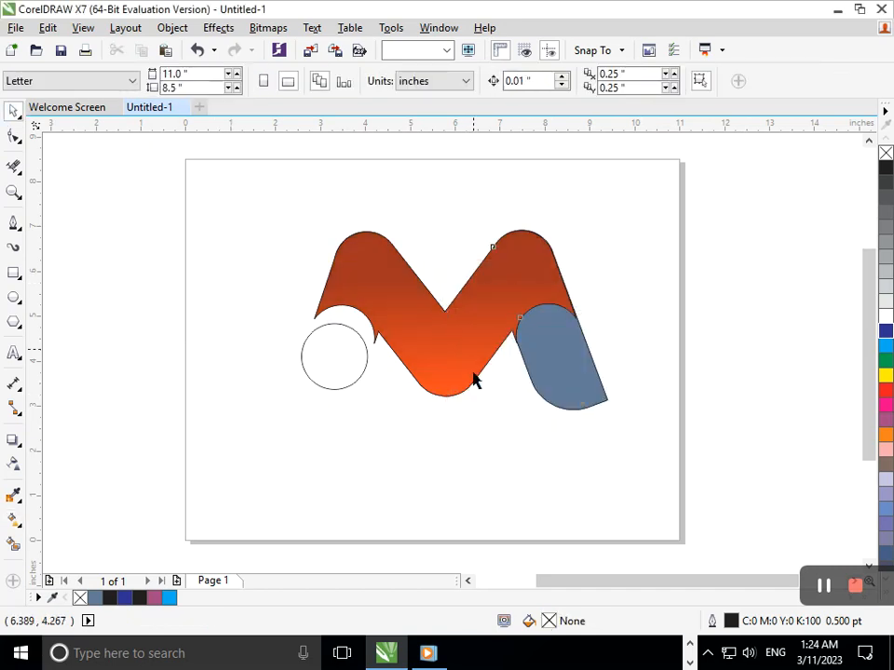
- Try moving the filled right leg down and right off its outline, and undo the move
click(471, 374)
drag(561, 393, 605, 454)
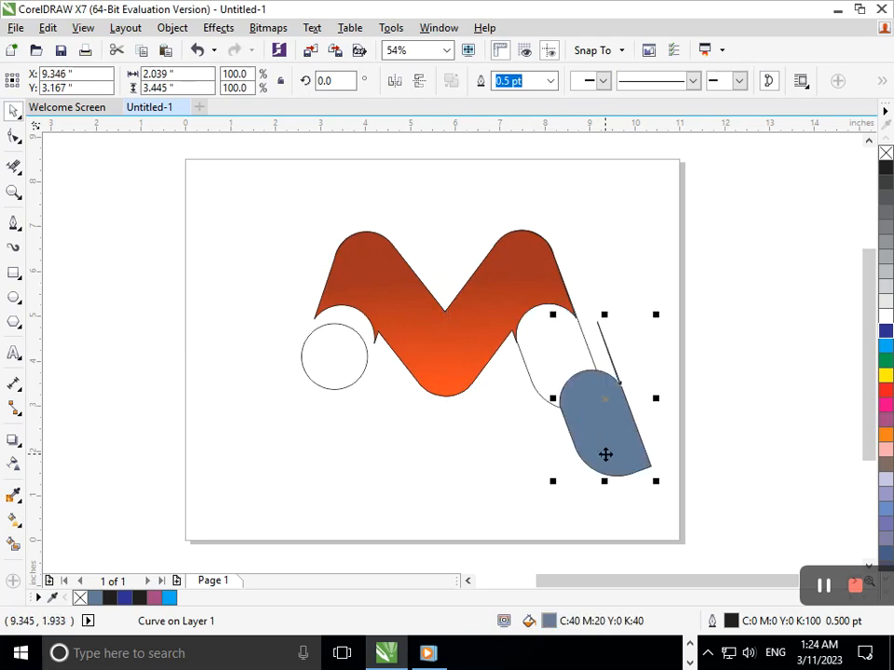
key(ctrl+z)
- Copy only the fill property from the M body's rust-to-orange-red gradient onto the right leg
click(172, 28)
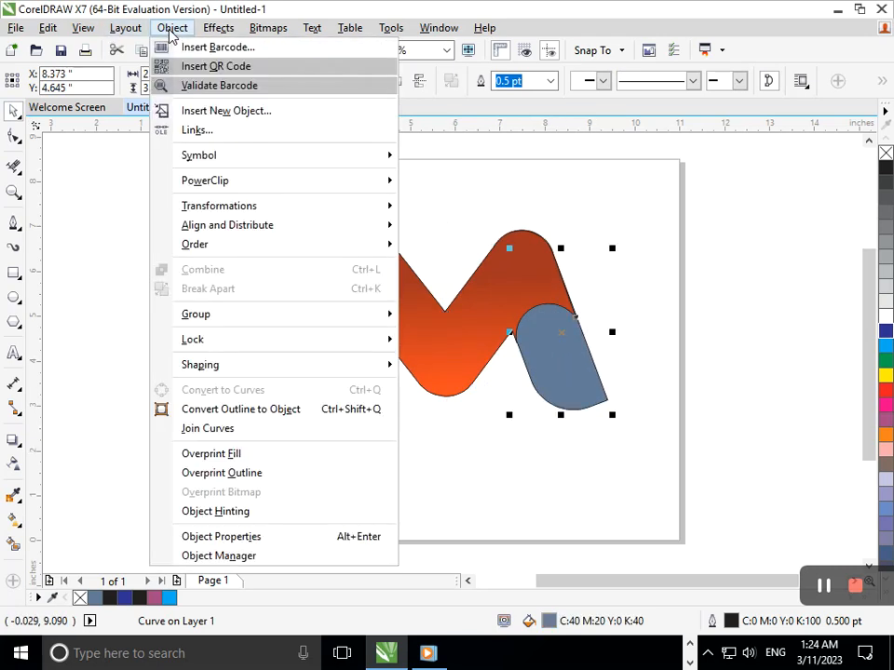
click(127, 271)
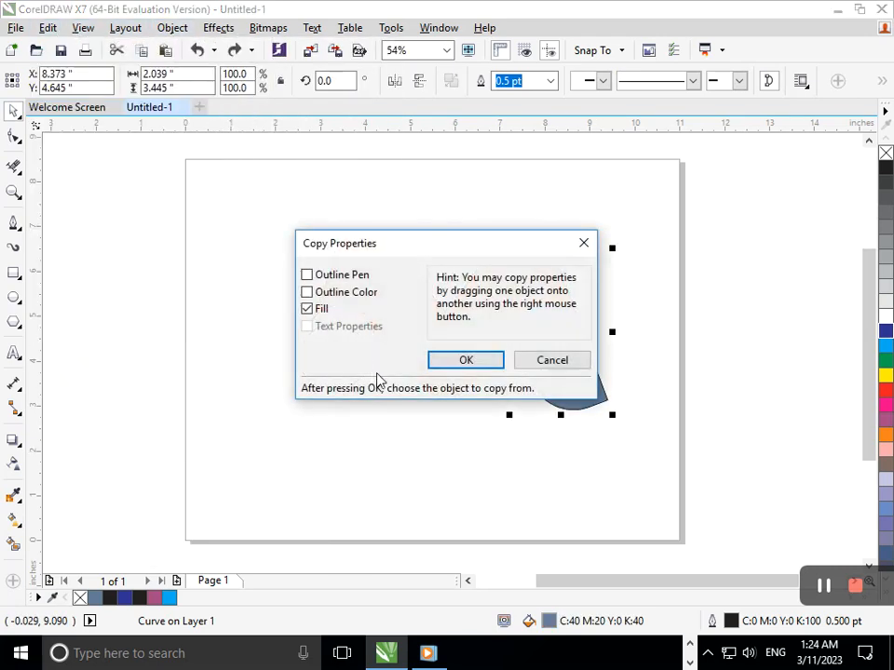
click(438, 360)
click(472, 306)
click(478, 485)
- Try mirroring the right leg horizontally, and undo the mirroring
click(552, 378)
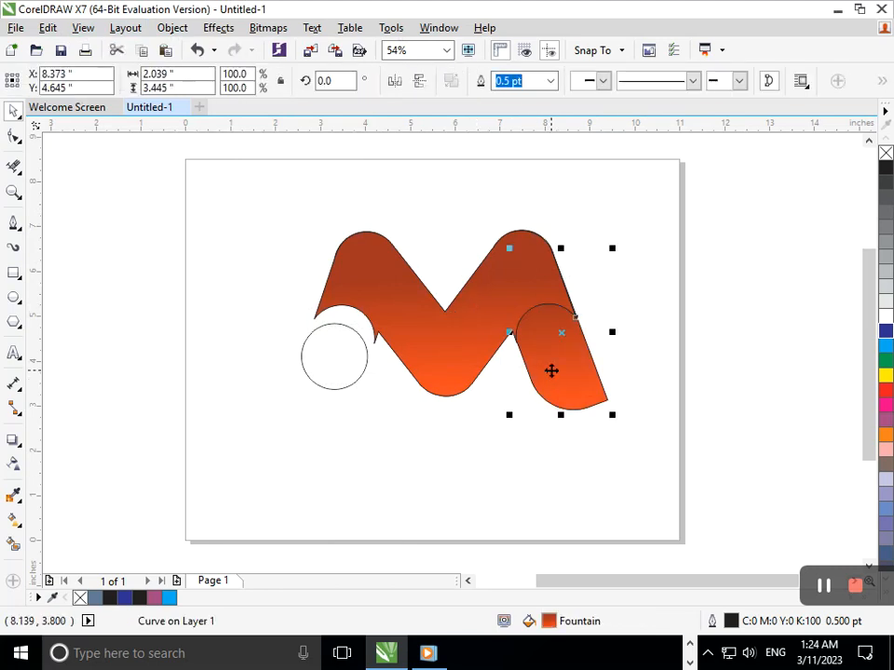
click(398, 84)
key(ctrl+z)
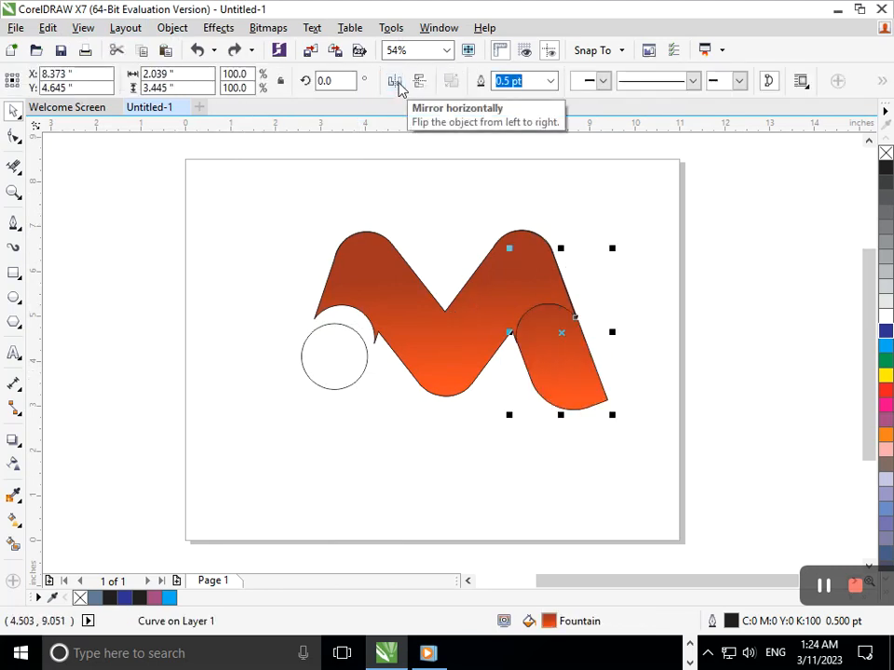
click(295, 484)
- Change the lower end colour of the M body's gradient to amber #F2AB11
click(485, 339)
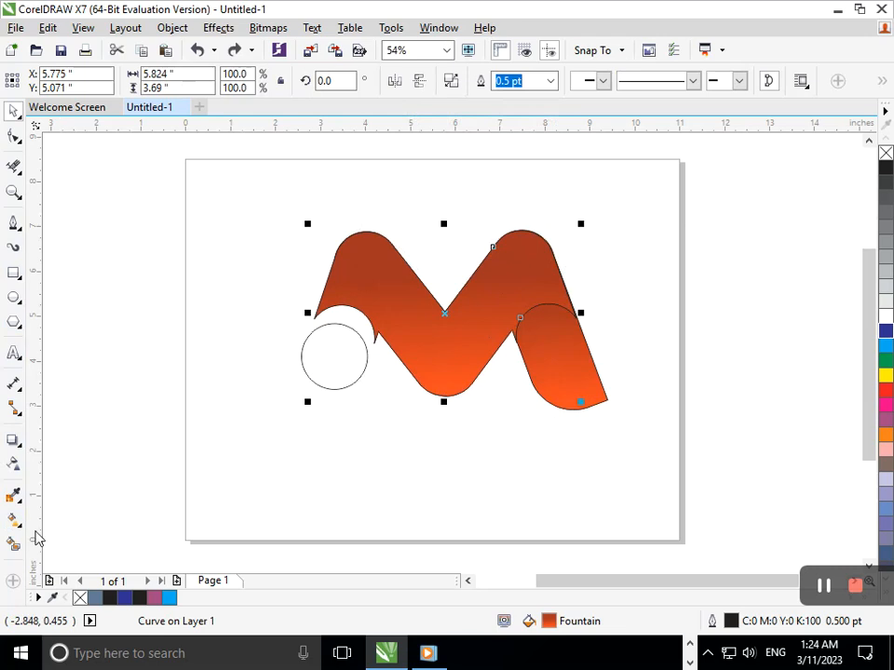
click(17, 523)
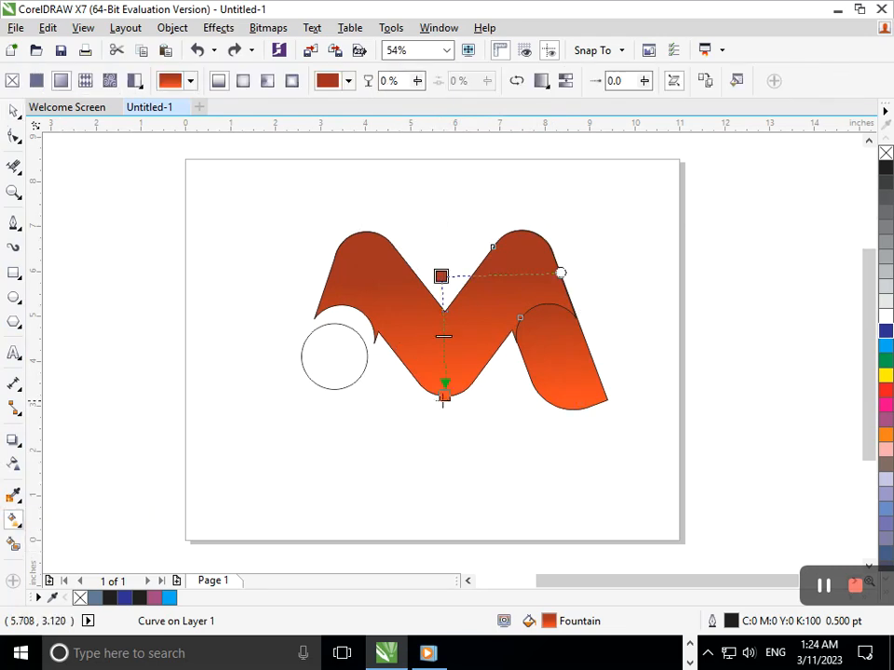
click(443, 397)
click(478, 391)
click(579, 556)
mouse_move(562, 534)
mouse_down()
mouse_move(562, 506)
mouse_move(559, 524)
mouse_up()
click(559, 486)
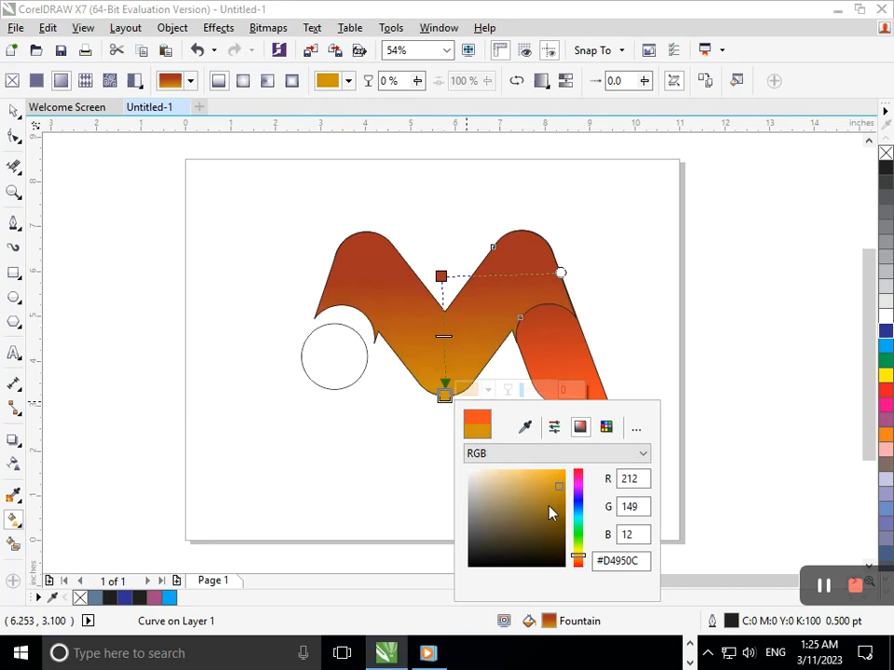
drag(553, 482, 558, 476)
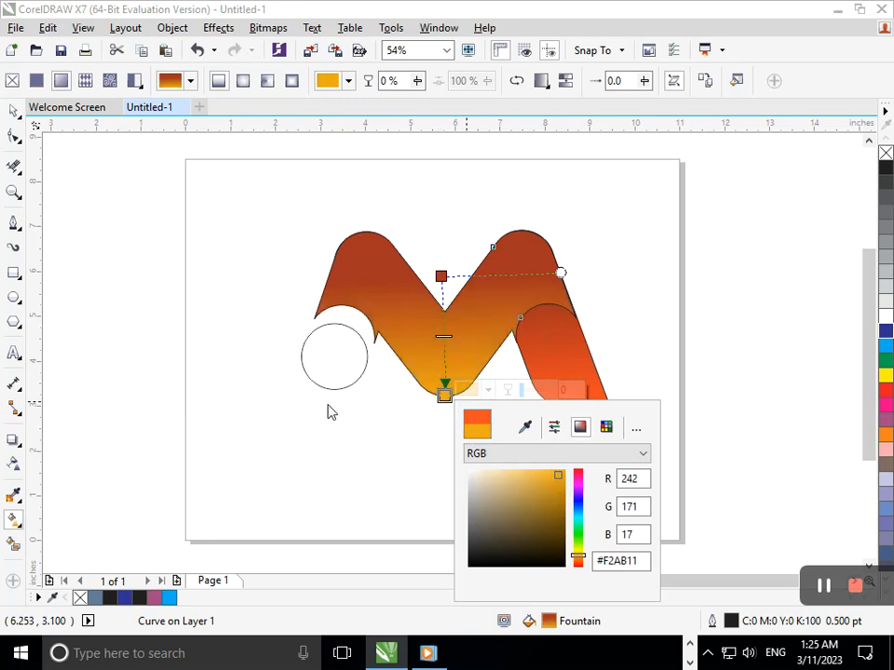
click(12, 111)
click(122, 323)
- Copy the M body's rust-to-amber gradient fill onto the right leg
click(543, 373)
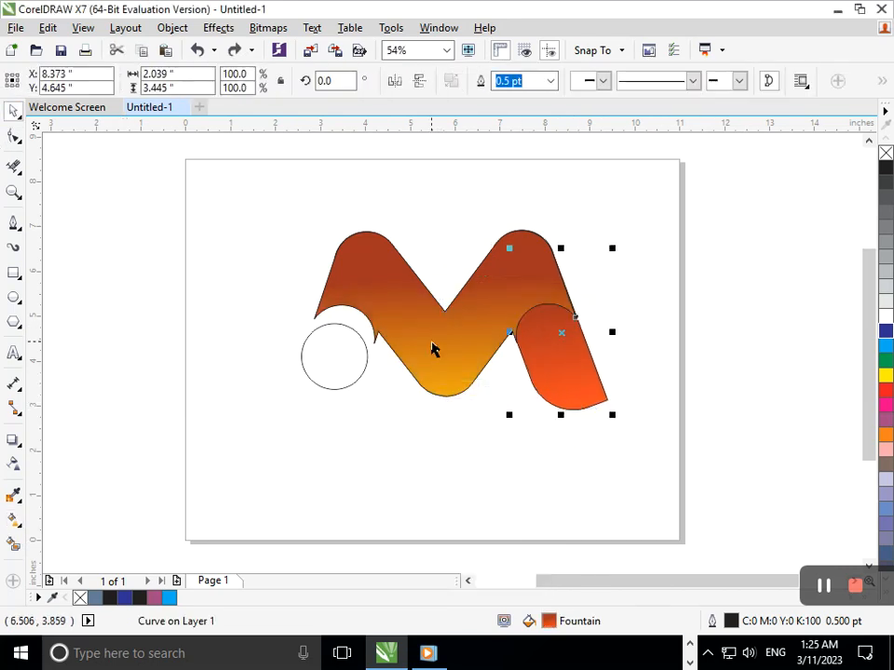
click(48, 28)
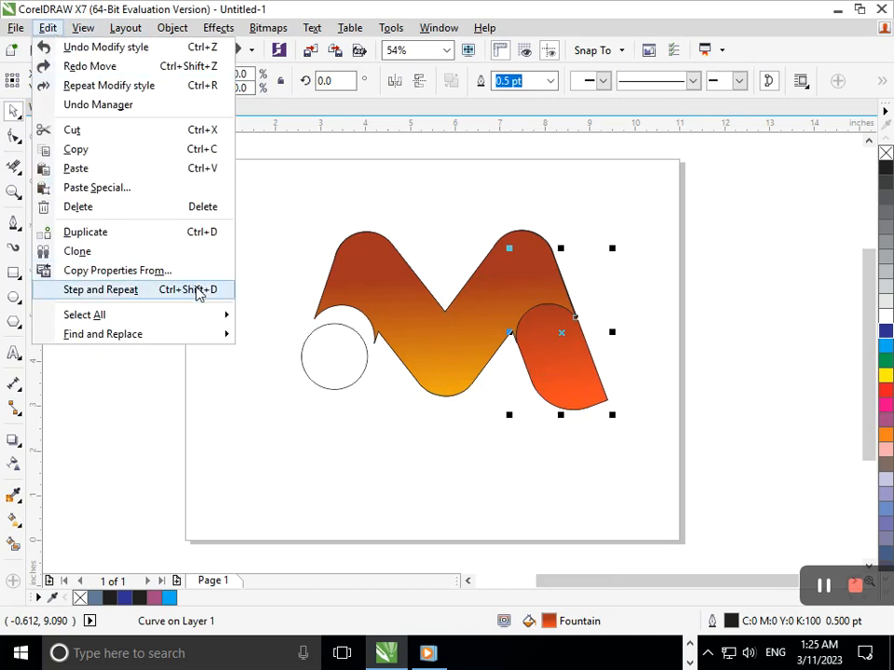
click(130, 271)
click(463, 362)
click(429, 326)
click(466, 466)
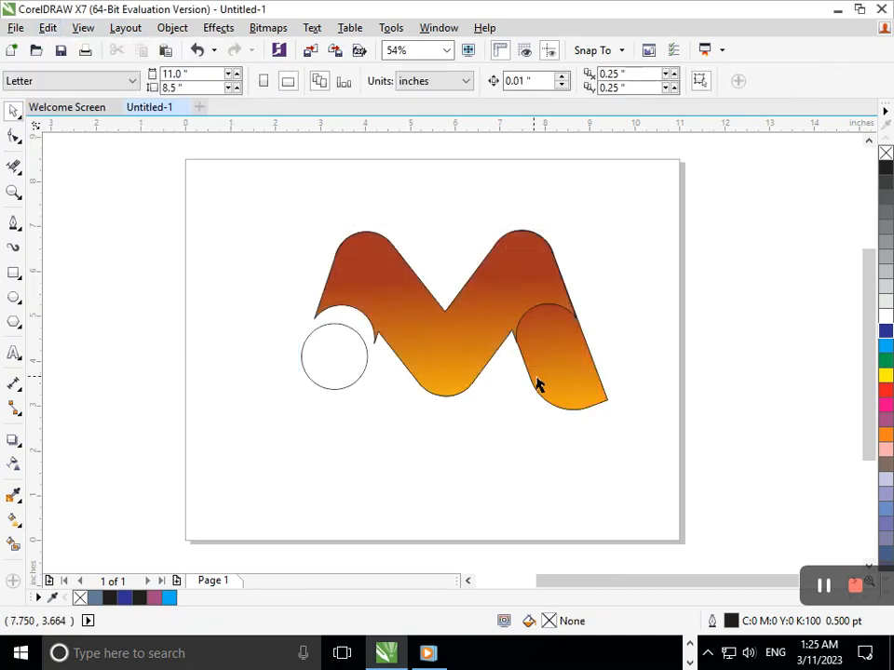
- Try moving the right leg downward, and undo both the move and its copied amber gradient
drag(552, 379, 569, 429)
key(ctrl+z)
click(516, 474)
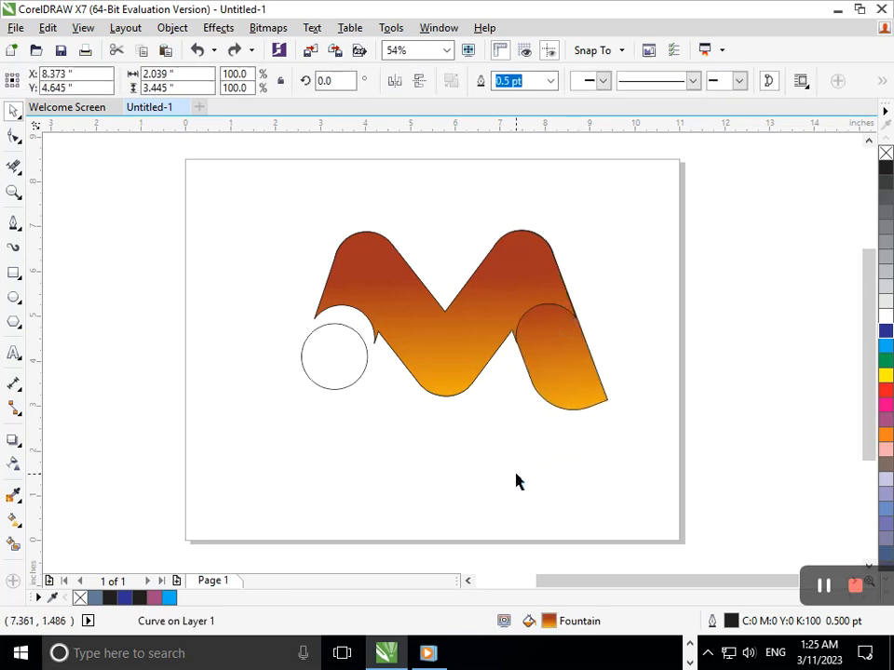
key(ctrl+z)
- Change the lower end colour of the M body's gradient to bright cyan
click(449, 377)
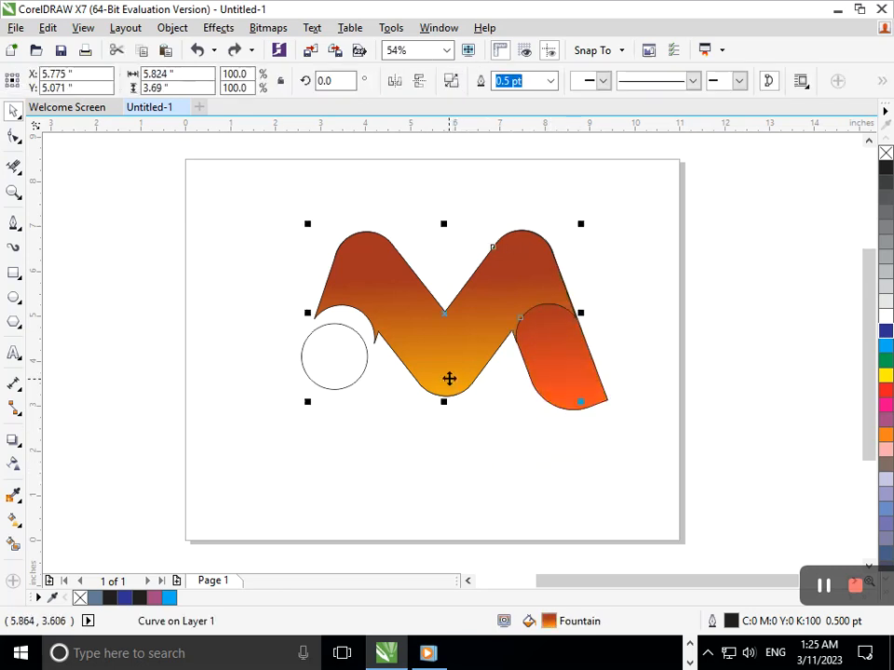
click(17, 527)
click(147, 518)
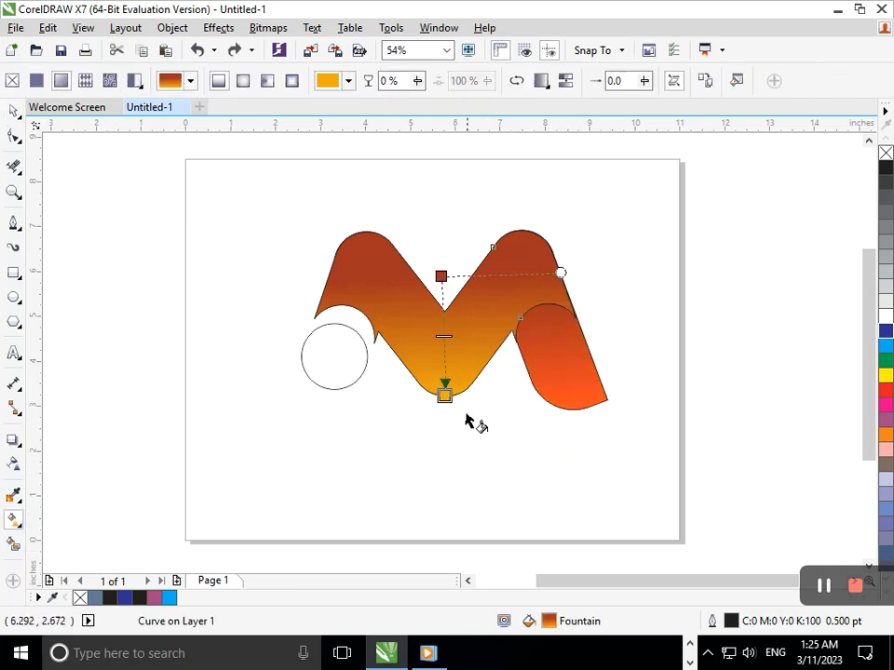
click(444, 394)
click(473, 395)
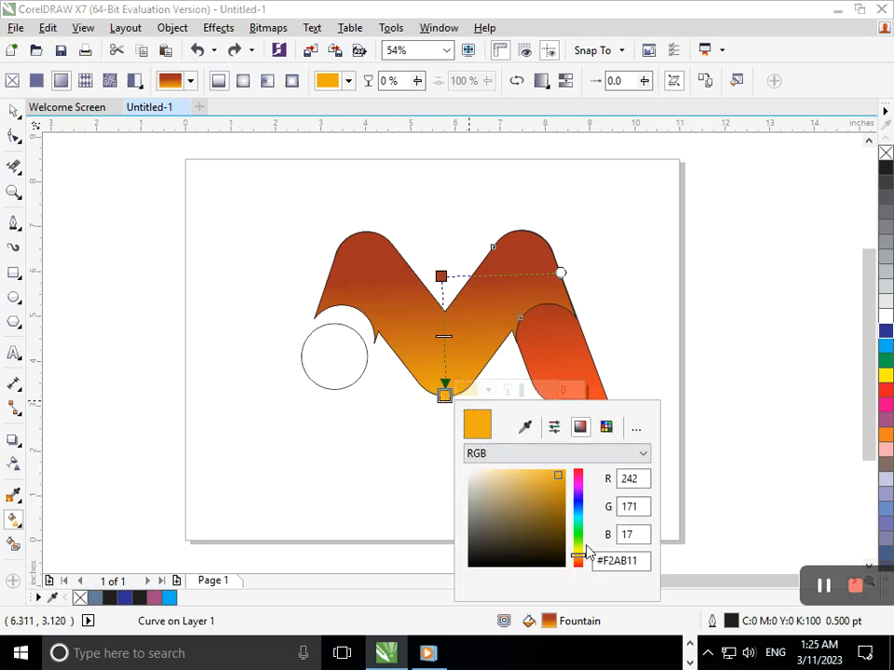
click(578, 518)
click(553, 489)
click(563, 475)
click(372, 510)
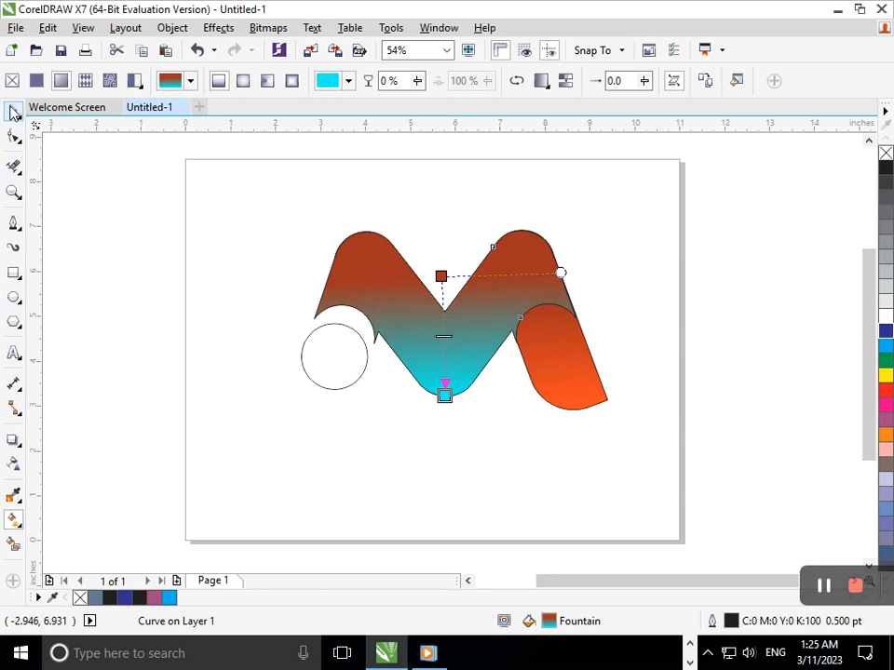
click(13, 113)
click(461, 446)
- Copy the M body's rust-to-cyan gradient fill onto the right leg, leaving it in place
drag(581, 391, 612, 460)
key(ctrl+z)
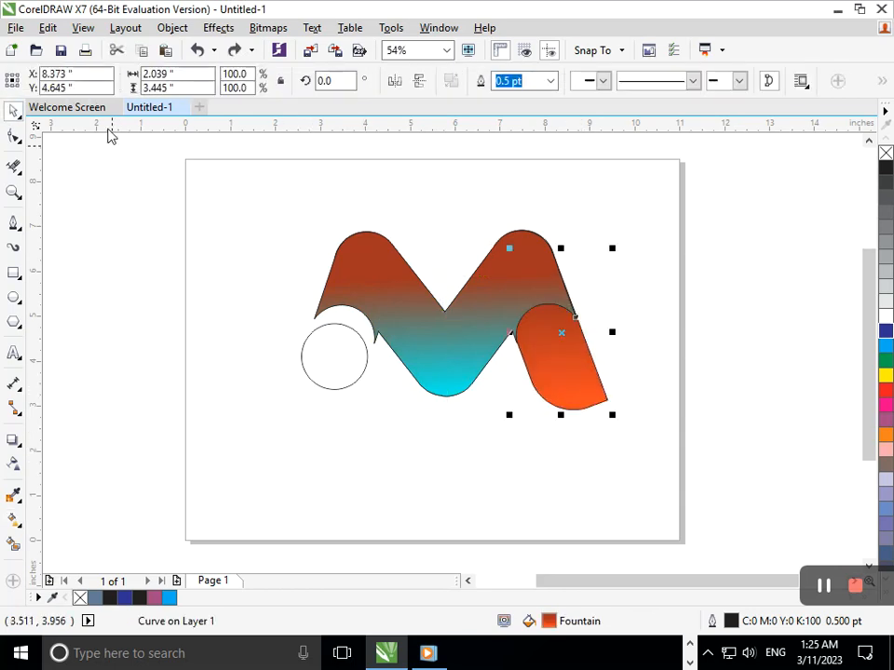
click(48, 27)
click(126, 269)
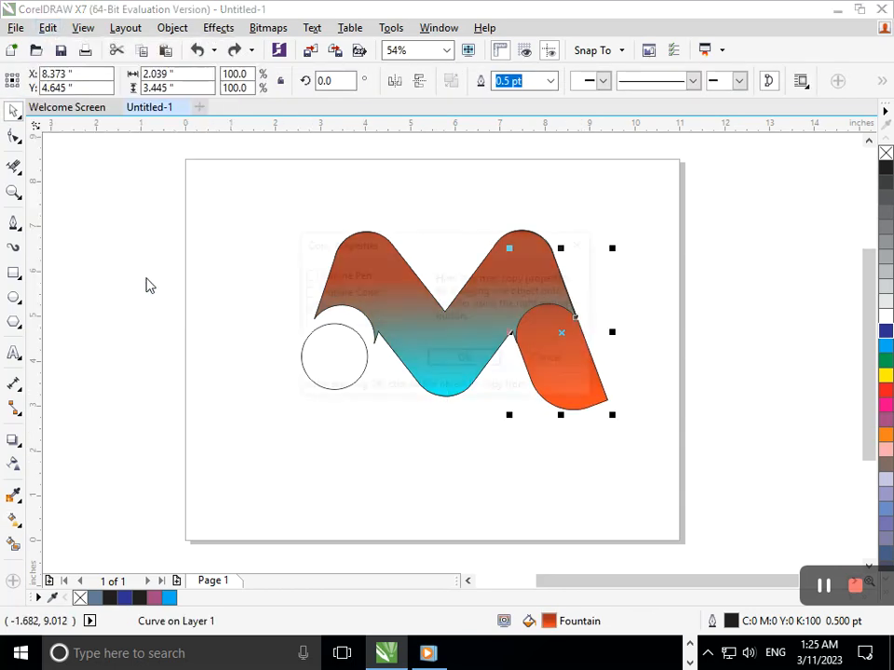
click(447, 373)
click(442, 344)
click(455, 473)
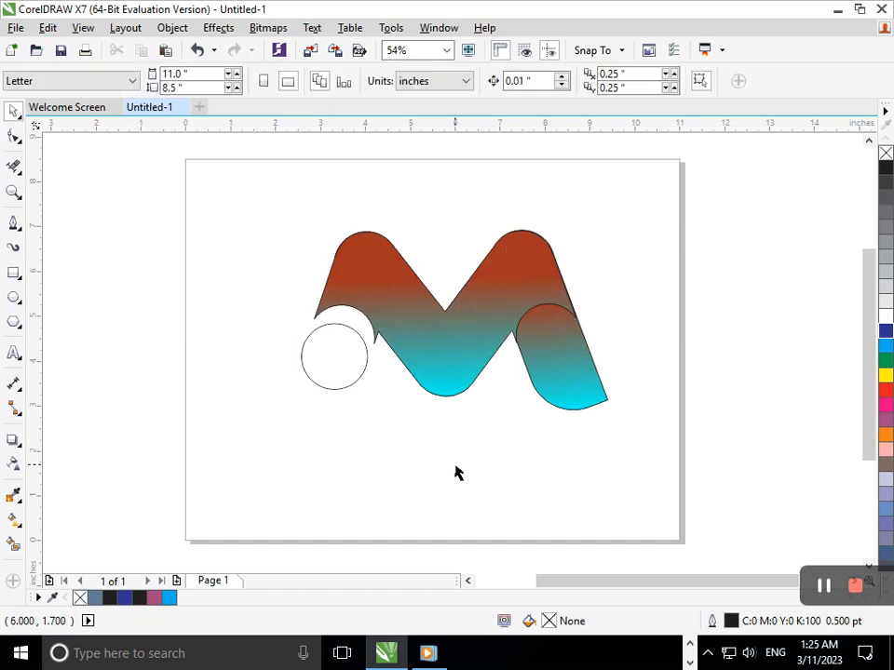
- Give the circle a radial fountain fill from a white centre to black, extending the gradient radius beyond the circle's edge
click(354, 364)
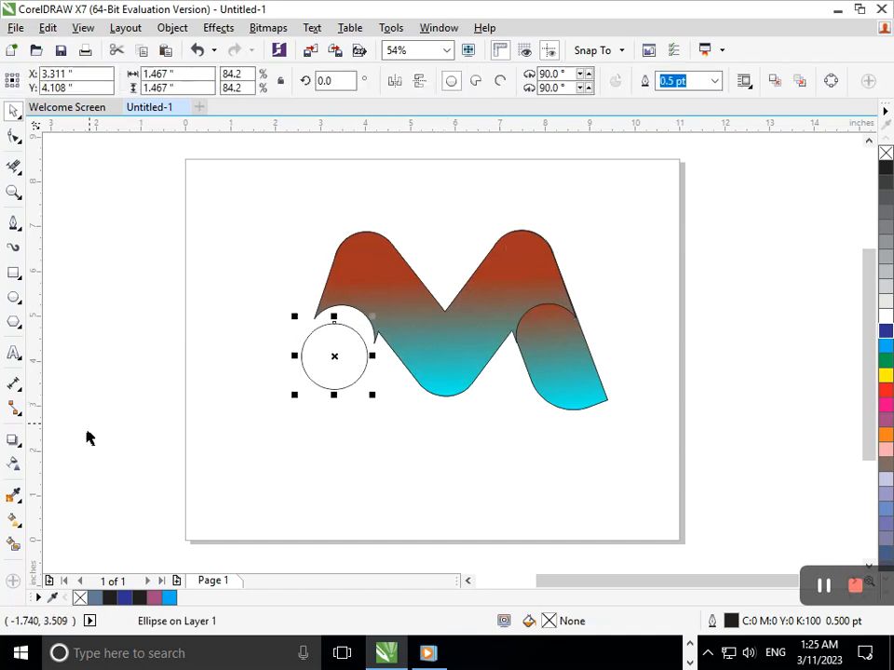
click(18, 528)
click(74, 519)
drag(334, 324, 340, 393)
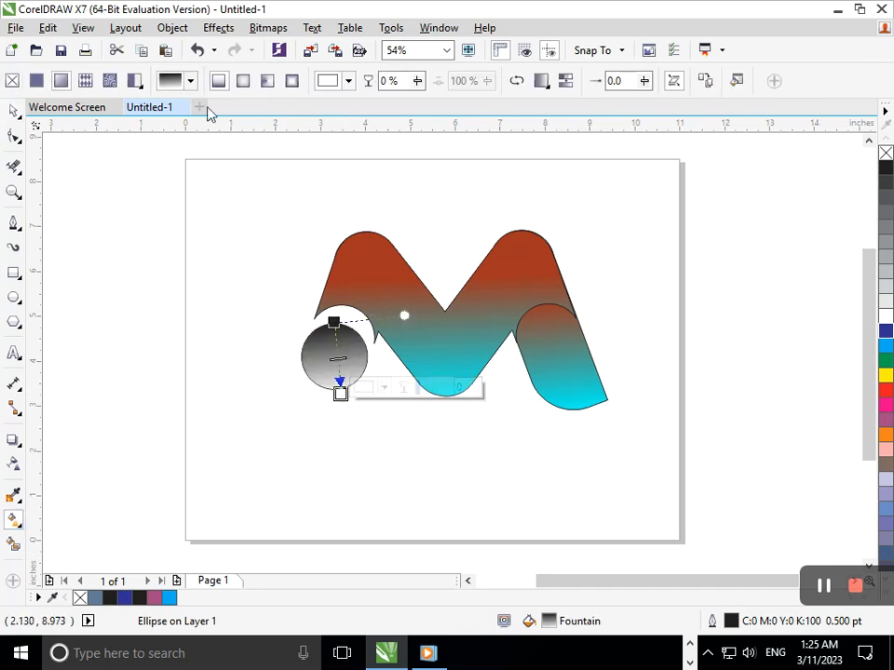
click(247, 82)
drag(340, 393, 345, 421)
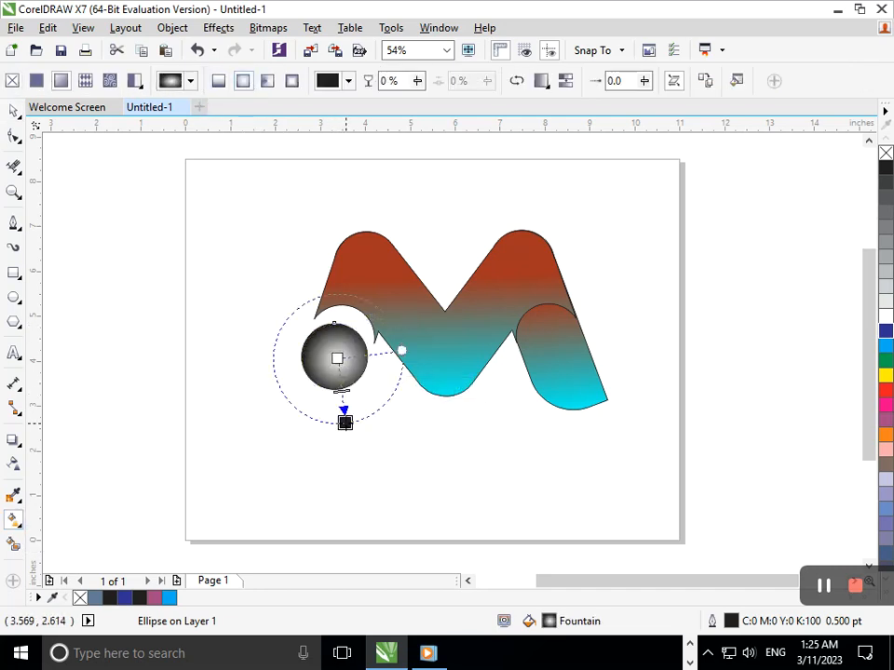
- Set the centre colour of the circle's radial gradient to the M's rust red, C22 M91 Y100 K21, by sampling it
click(337, 358)
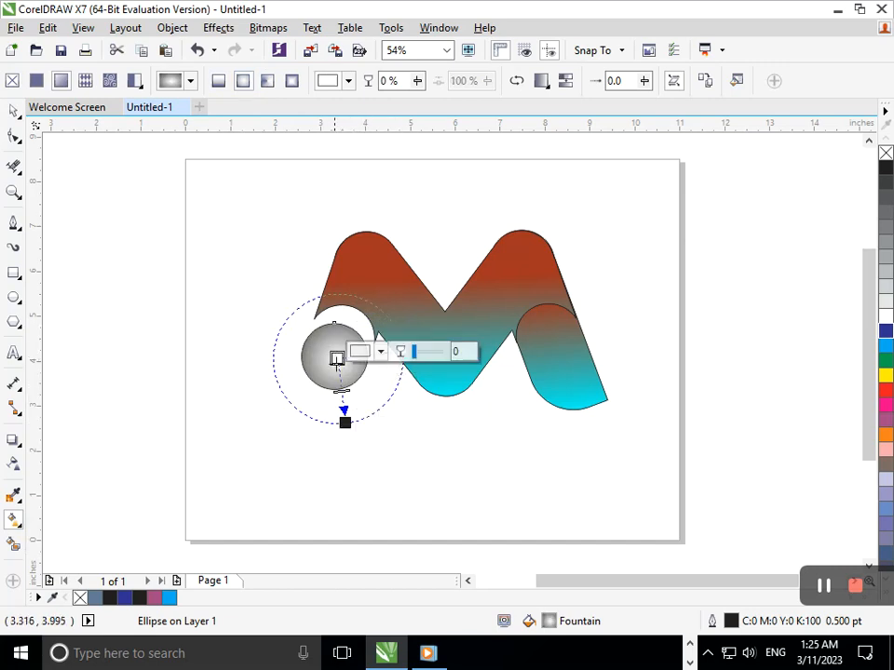
click(357, 352)
click(410, 461)
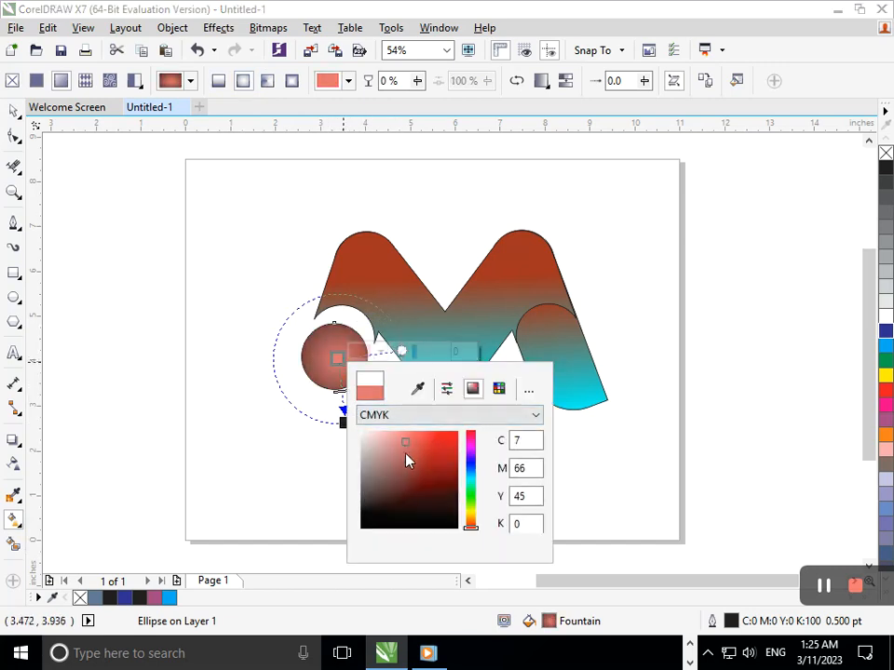
click(444, 442)
click(418, 388)
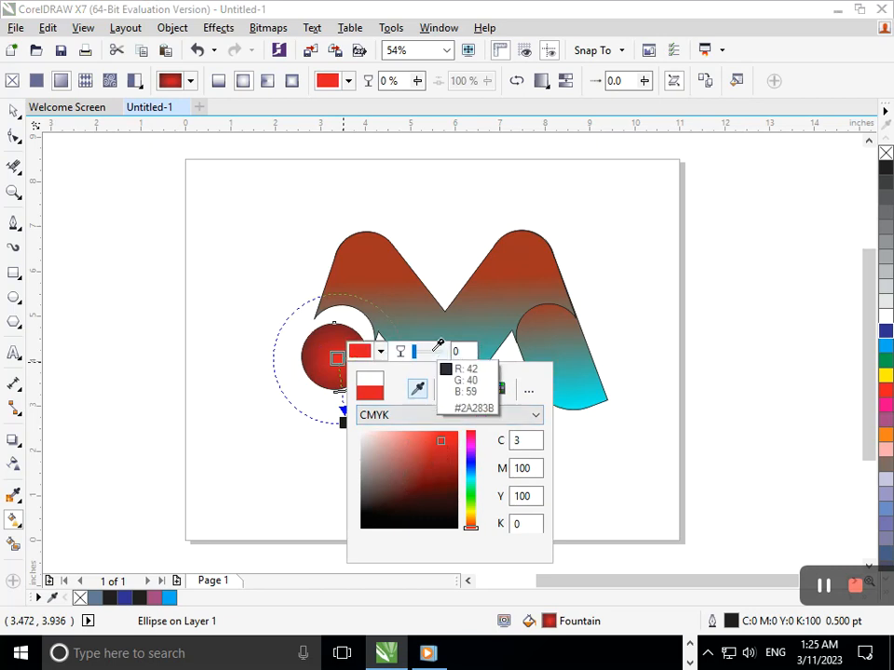
click(470, 347)
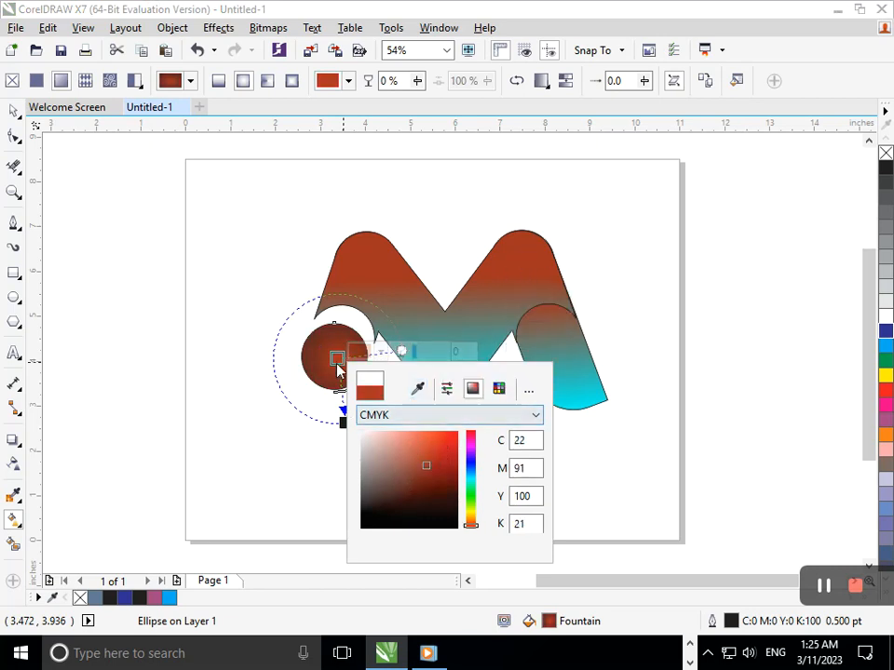
- Set the outer colour of the circle's radial gradient to the M's grey teal, C48 M21 Y35 K5, by sampling it from the right leg
click(345, 421)
click(377, 421)
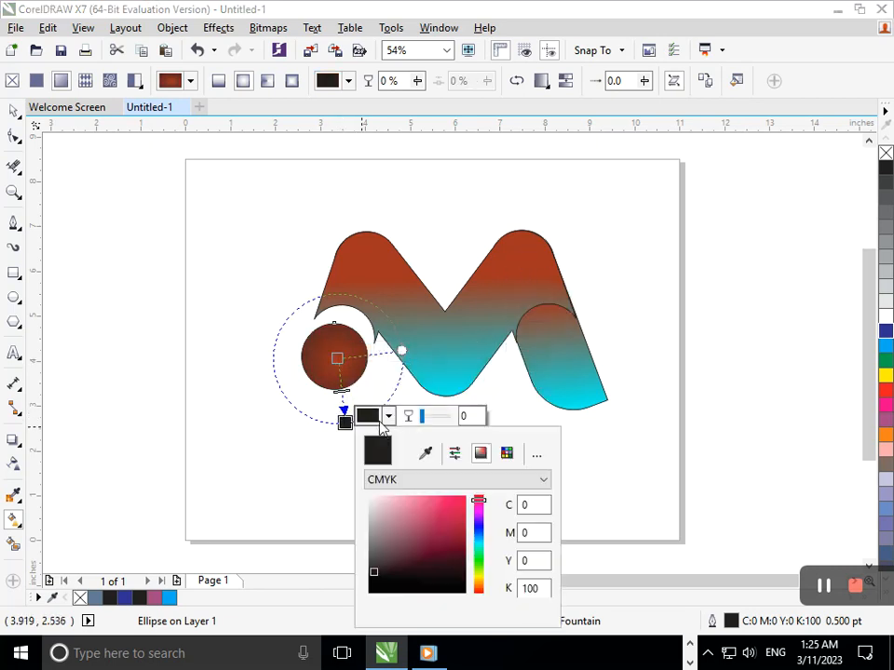
click(423, 457)
click(567, 364)
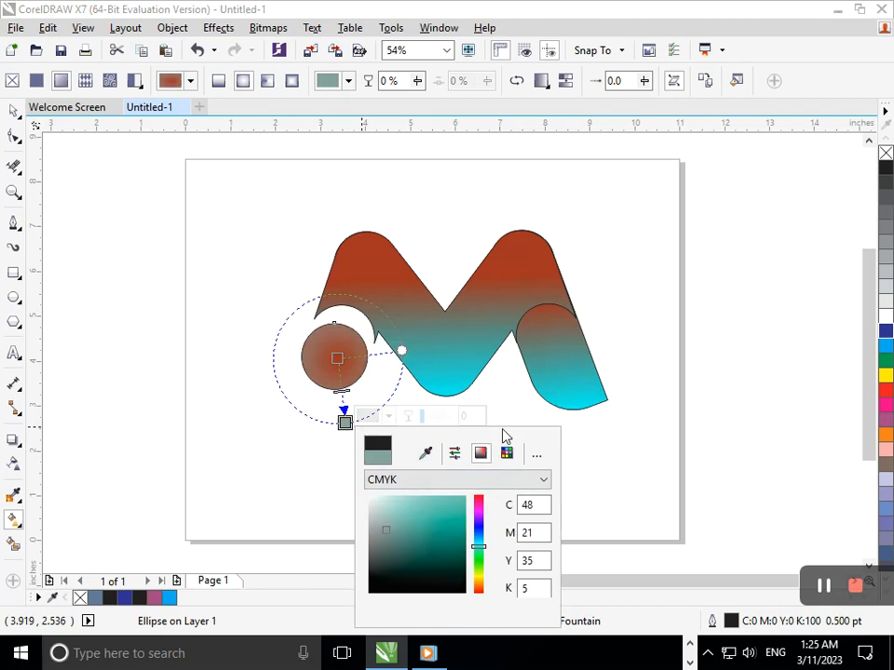
click(573, 383)
- Shorten the circle's radial gradient so that its radius ends at the circle's edge, and deselect the circle
drag(345, 422, 341, 388)
click(13, 111)
click(422, 472)
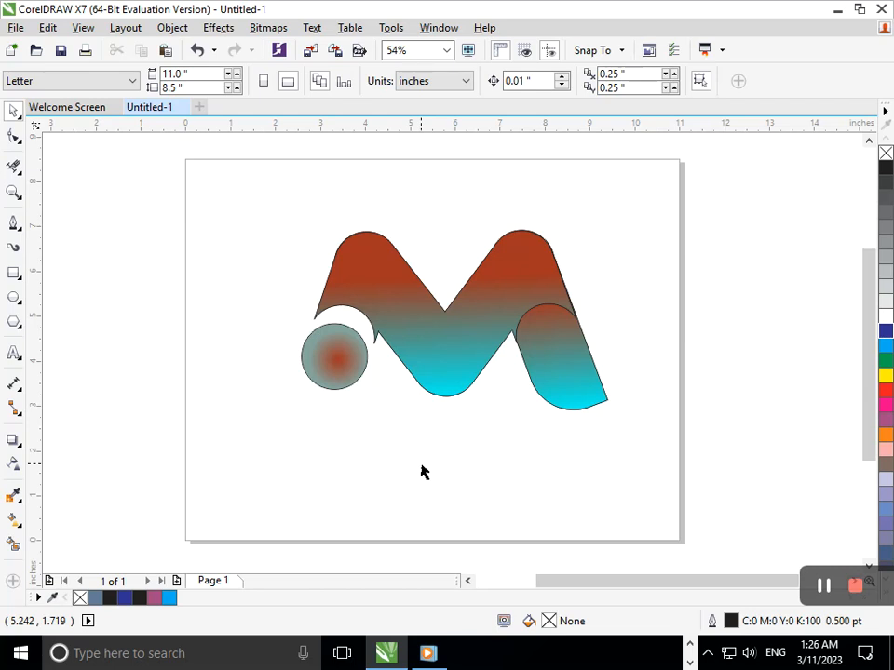
- Remove the outline from all seven logo objects by setting their outline width to None
drag(677, 459, 192, 202)
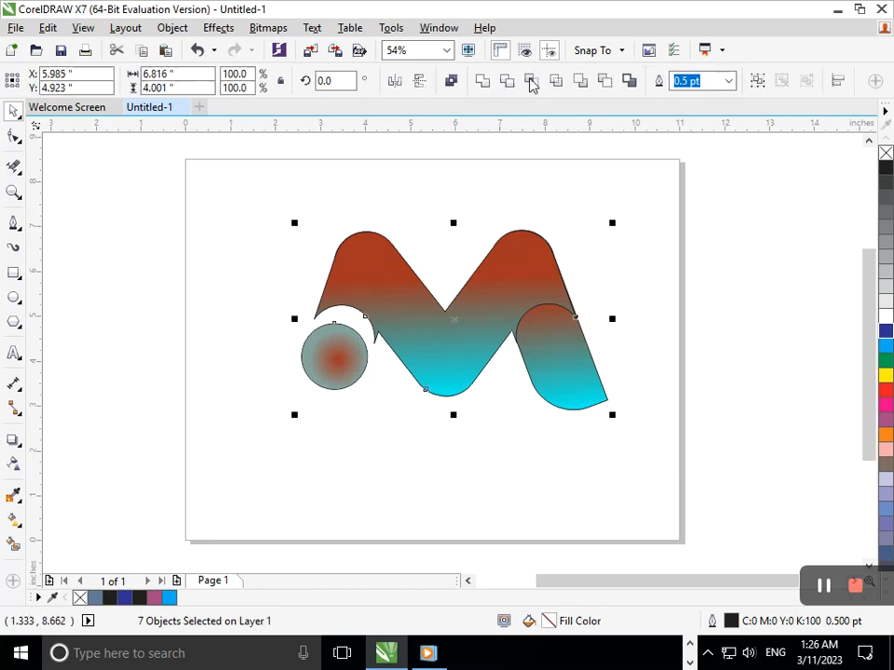
click(728, 82)
scroll(712, 110, up, 2)
click(693, 96)
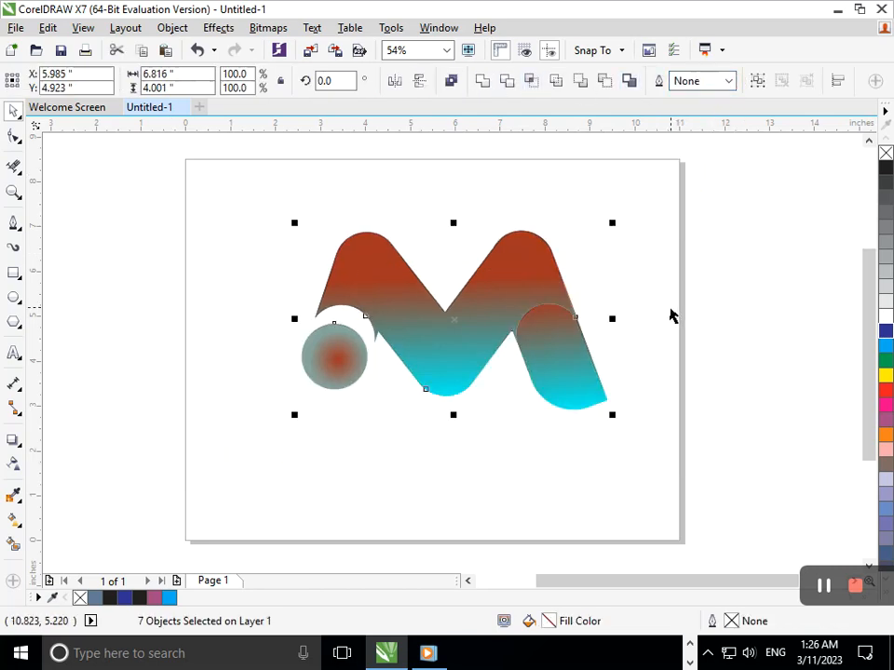
click(672, 313)
drag(578, 364, 595, 419)
click(561, 477)
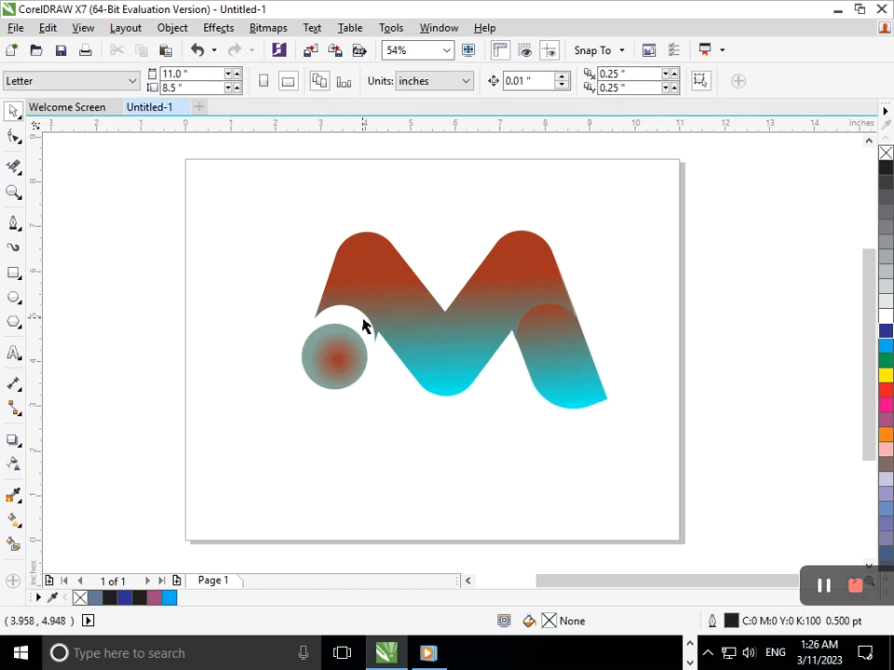
- Move the circle slightly up and right toward the M's left arch and enlarge it to about 1.58 in in diameter
scroll(376, 336, up, 3)
scroll(414, 384, down, 3)
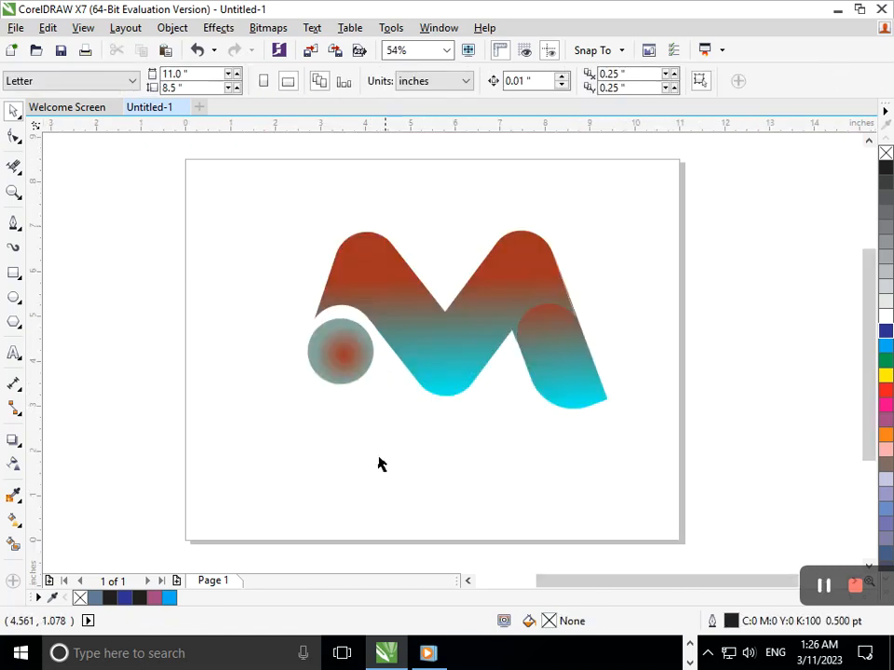
click(354, 367)
drag(300, 395, 302, 392)
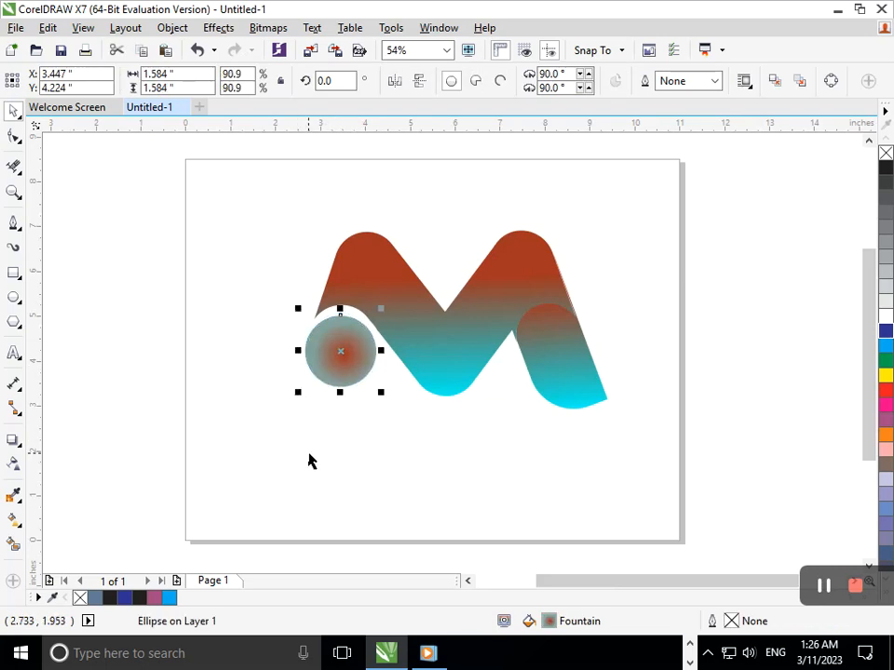
click(509, 541)
scroll(379, 410, down, 1)
scroll(288, 333, up, 1)
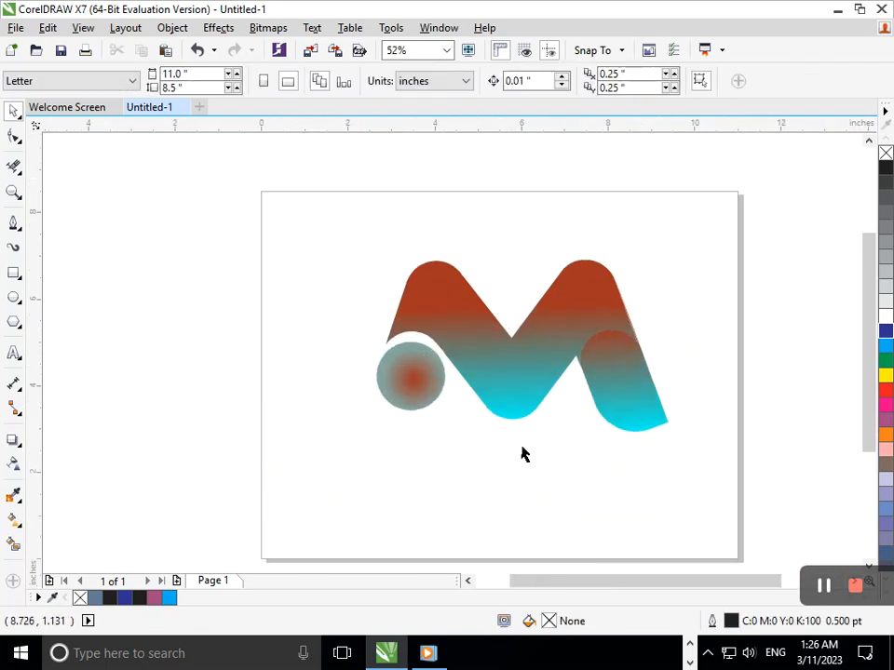
- Nudge the circle down to Y 4.184 in, widening the white gap between it and the M's left arch
click(423, 380)
key(Down)
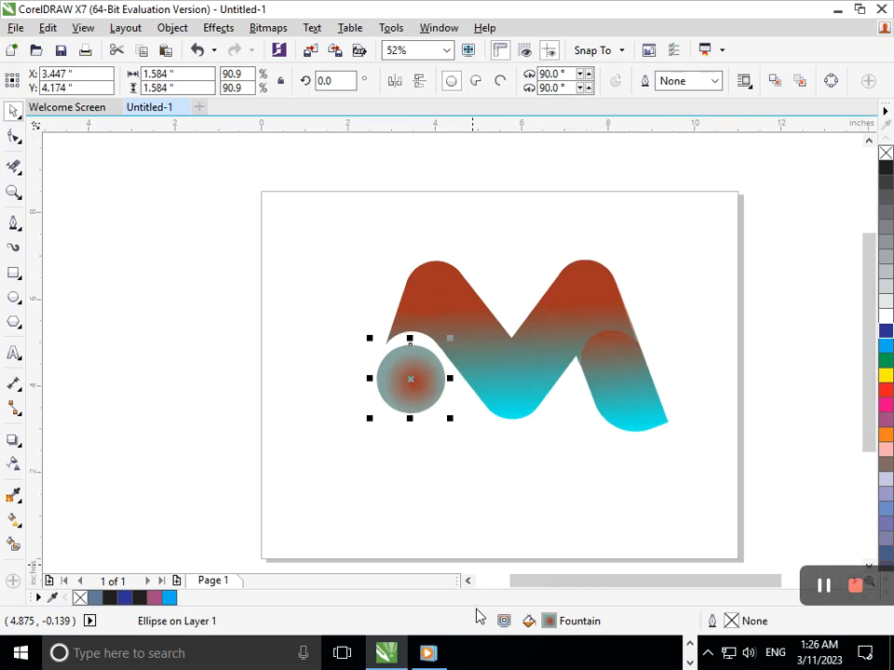
key(Right)
key(Right)
key(Up)
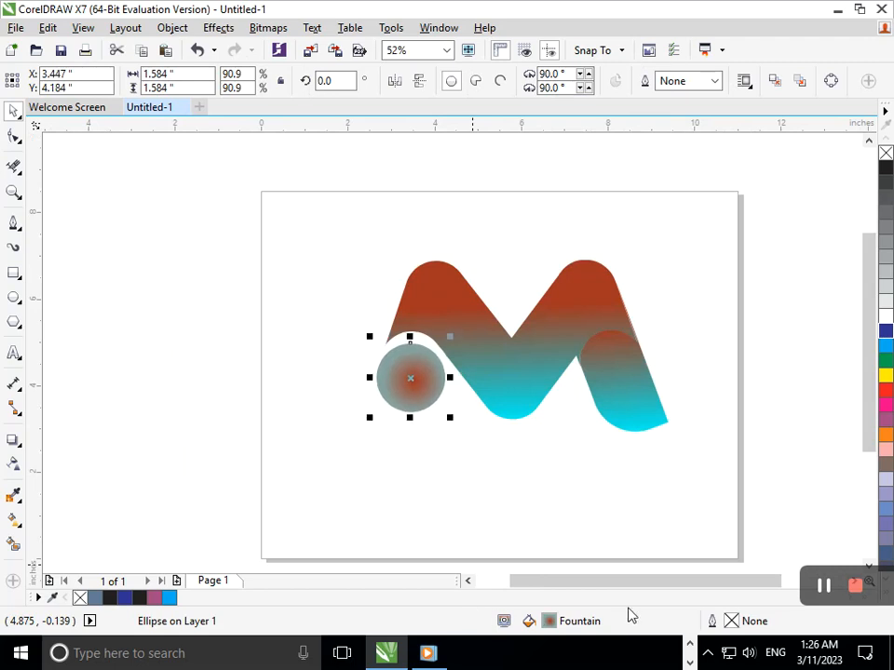
- Nudge the right leg left to X 8.343 in, closing the thin gap along the M's outer right edge
click(650, 436)
click(645, 415)
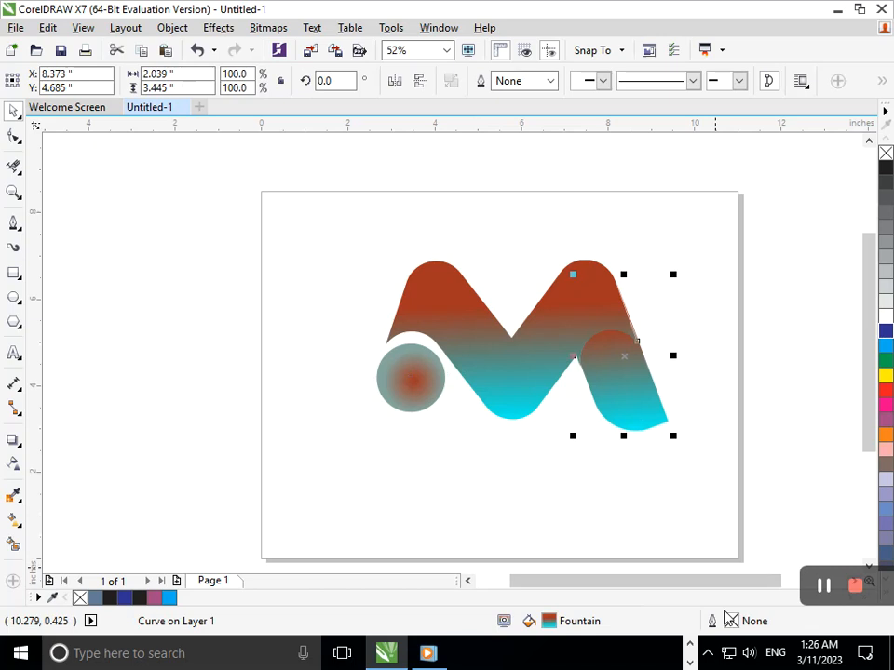
click(739, 399)
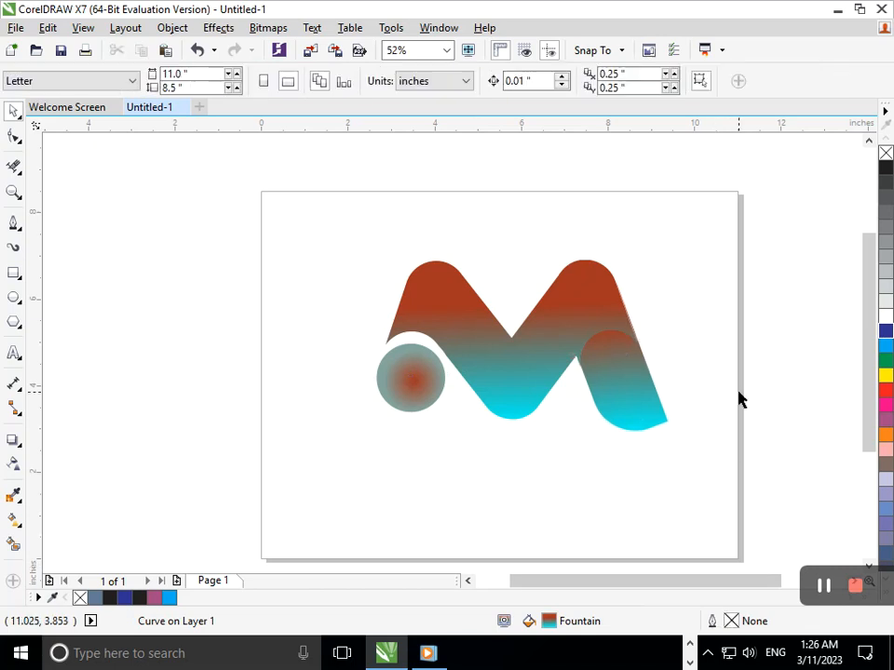
scroll(531, 388, up, 4)
drag(409, 389, 577, 379)
key(ctrl+z)
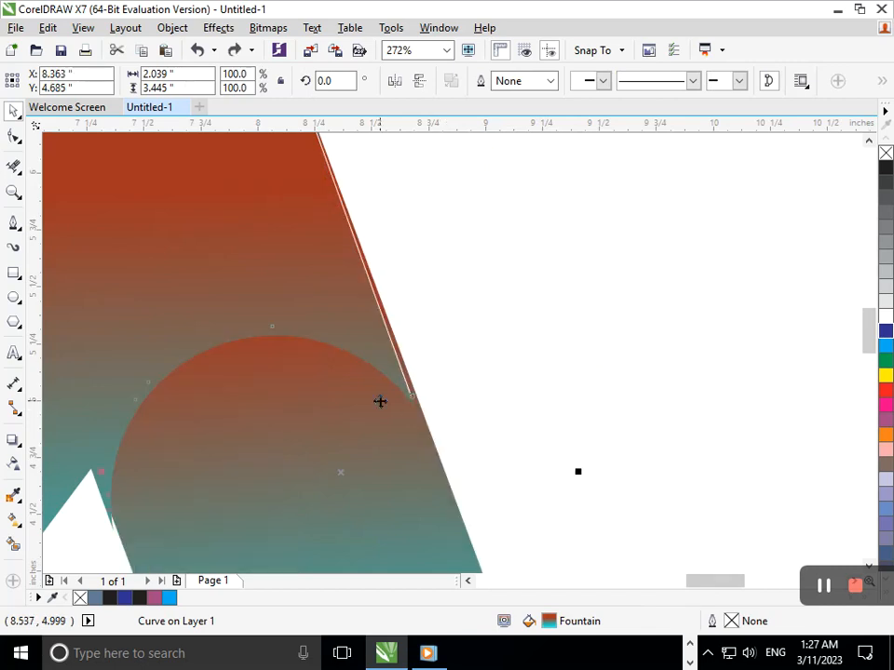
scroll(520, 423, down, 4)
key(Left)
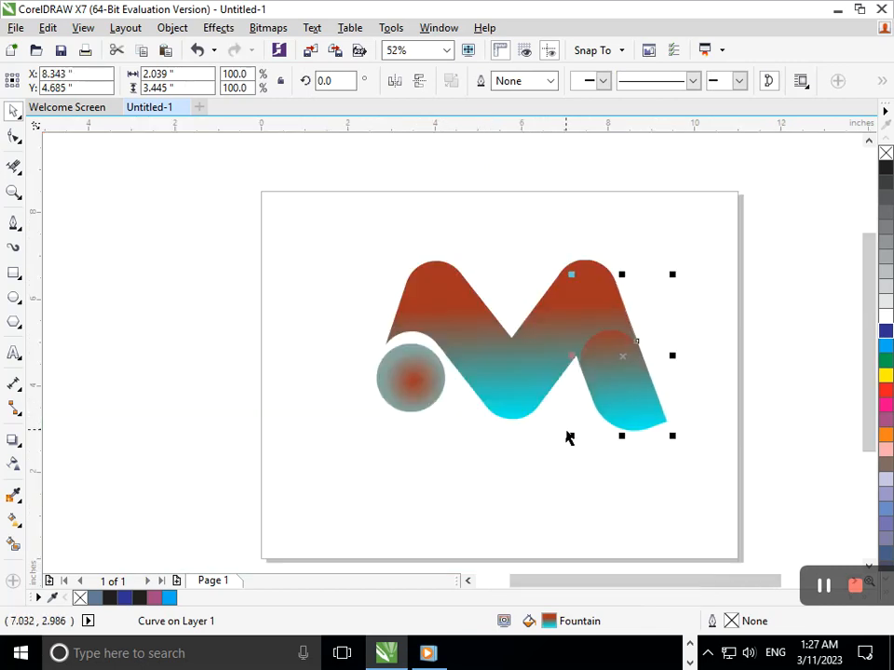
click(537, 518)
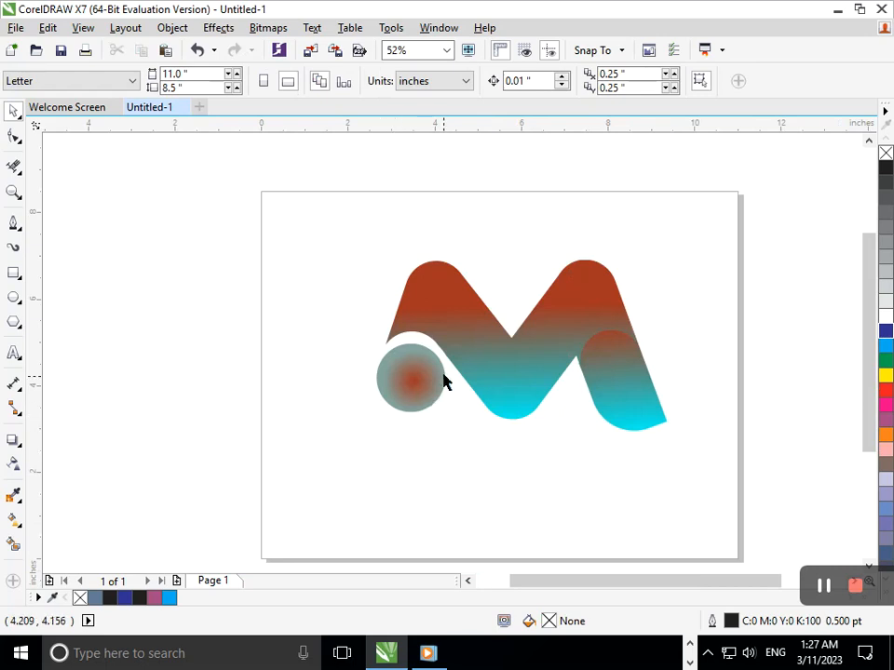
- Group all seven logo objects and enlarge the group to about 8.42 by 5.00 in
scroll(495, 475, down, 2)
drag(302, 257, 656, 460)
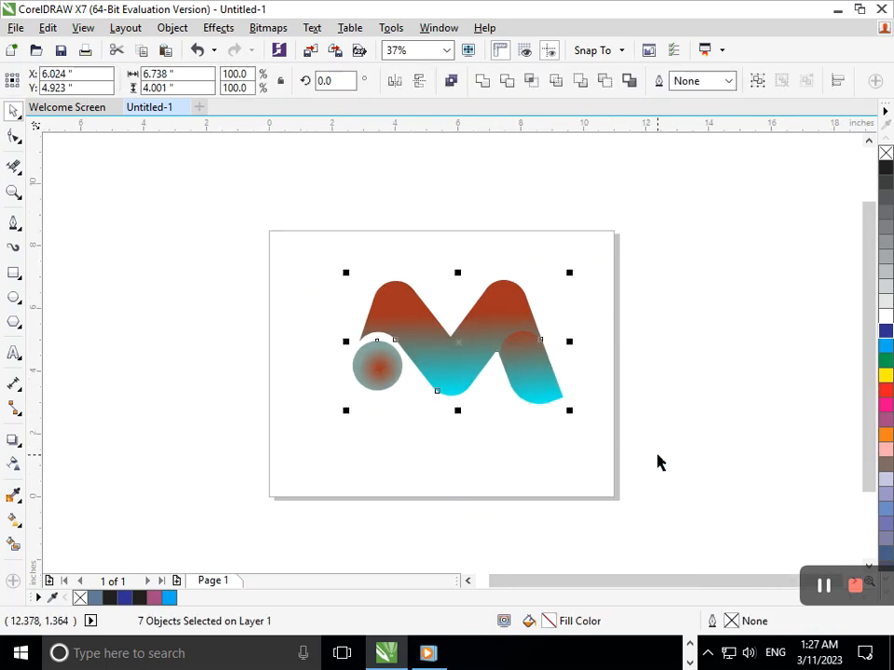
key(ctrl+g)
drag(568, 410, 597, 455)
click(446, 483)
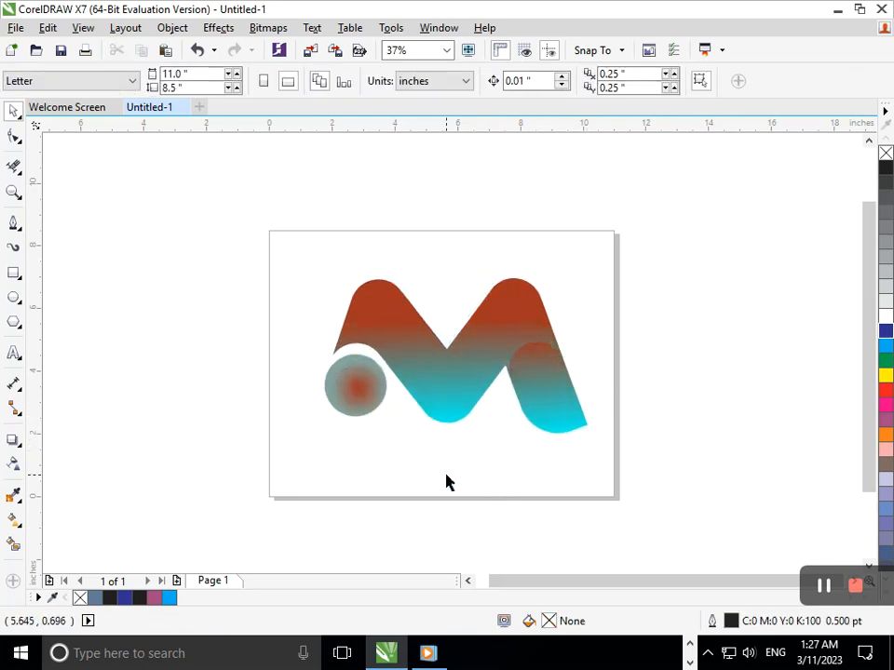
- Ungroup the enlarged logo into its separate objects and deselect them
drag(243, 150, 615, 534)
key(space)
click(298, 411)
drag(298, 411, 306, 355)
click(549, 80)
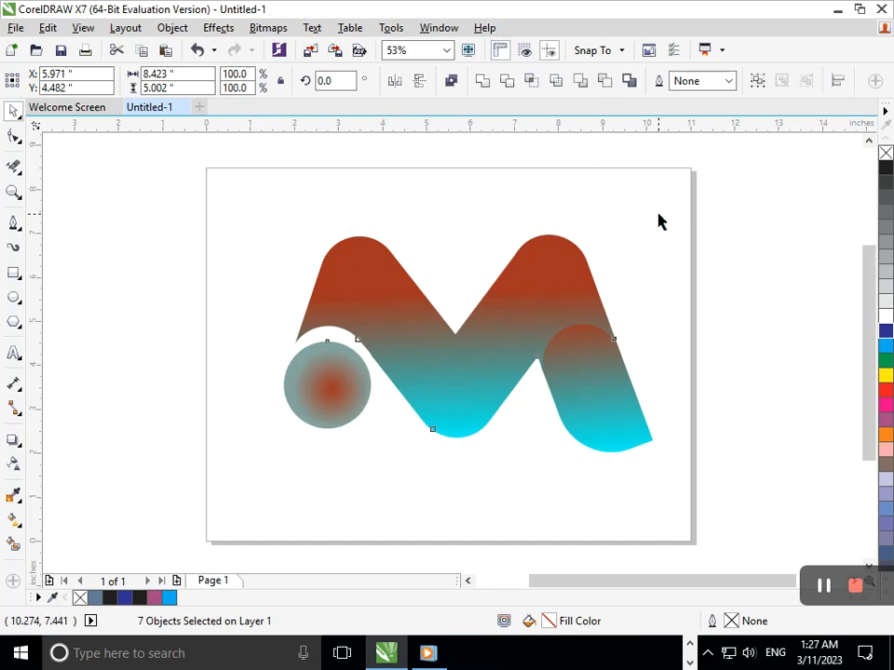
click(420, 447)
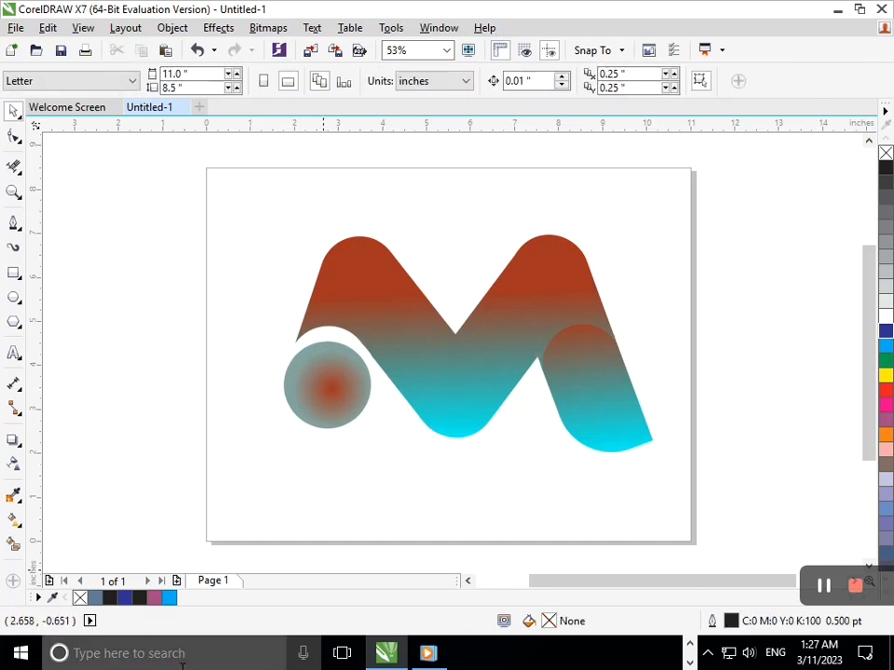